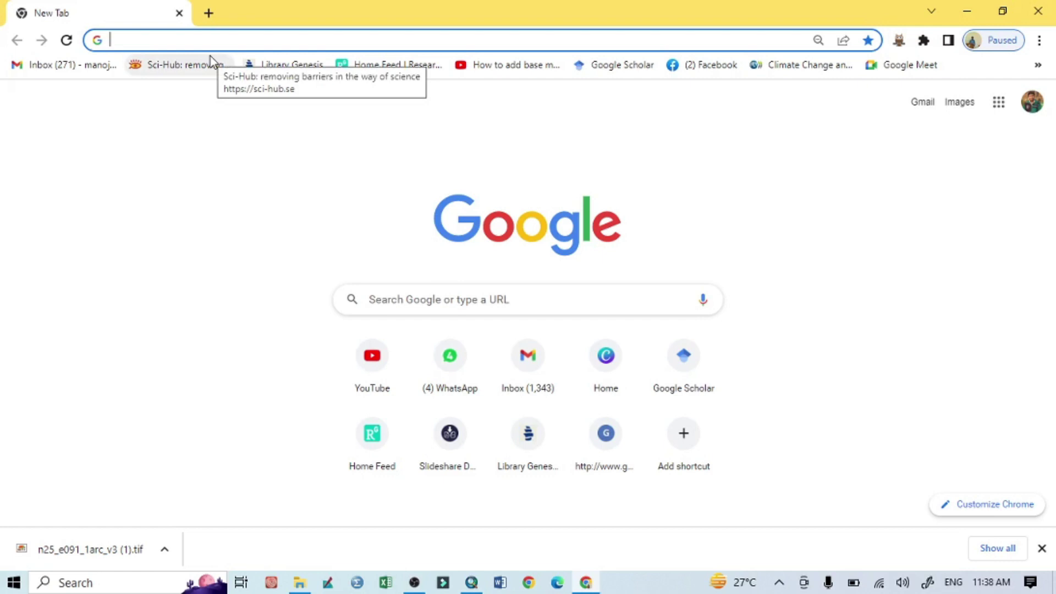
Step: Search Google for USGS and open the EarthExplorer site from the results
type("USGS")
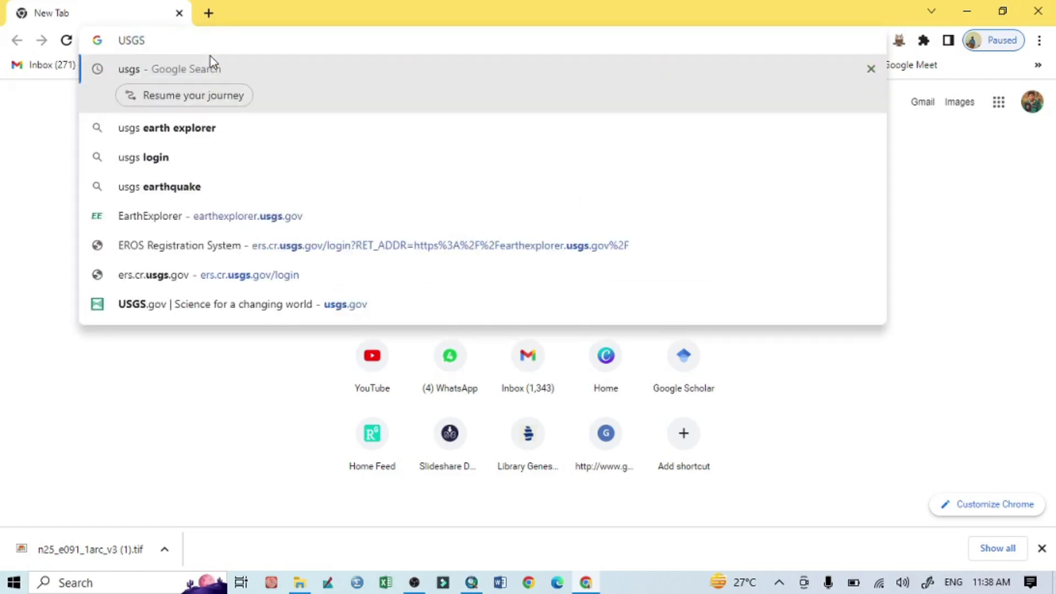
key("Return")
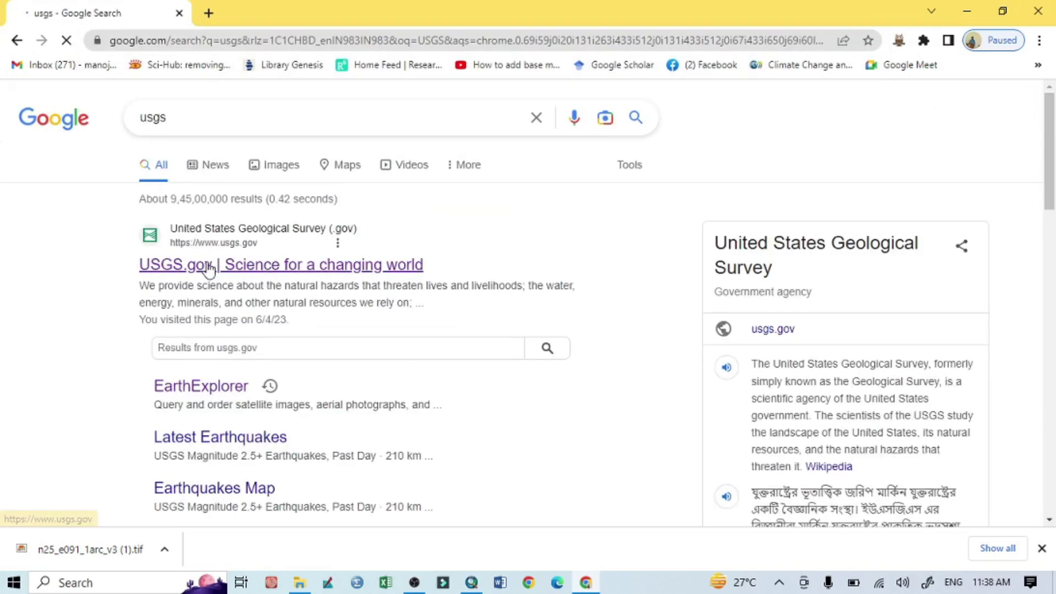
left_click(174, 395)
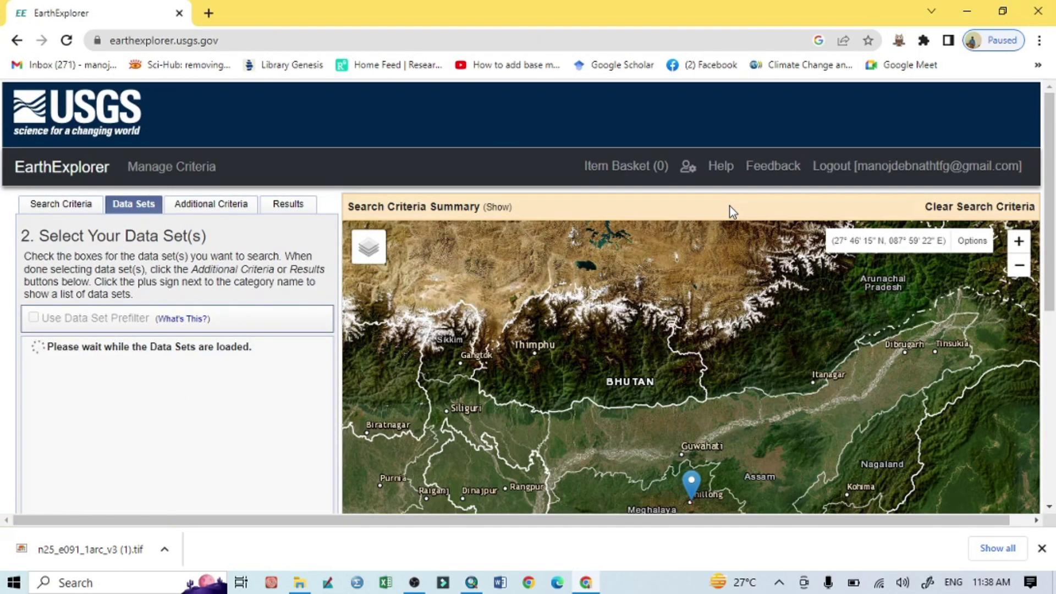
Step: Sign in to EarthExplorer with the saved account credentials
scroll(872, 268, "down", 2)
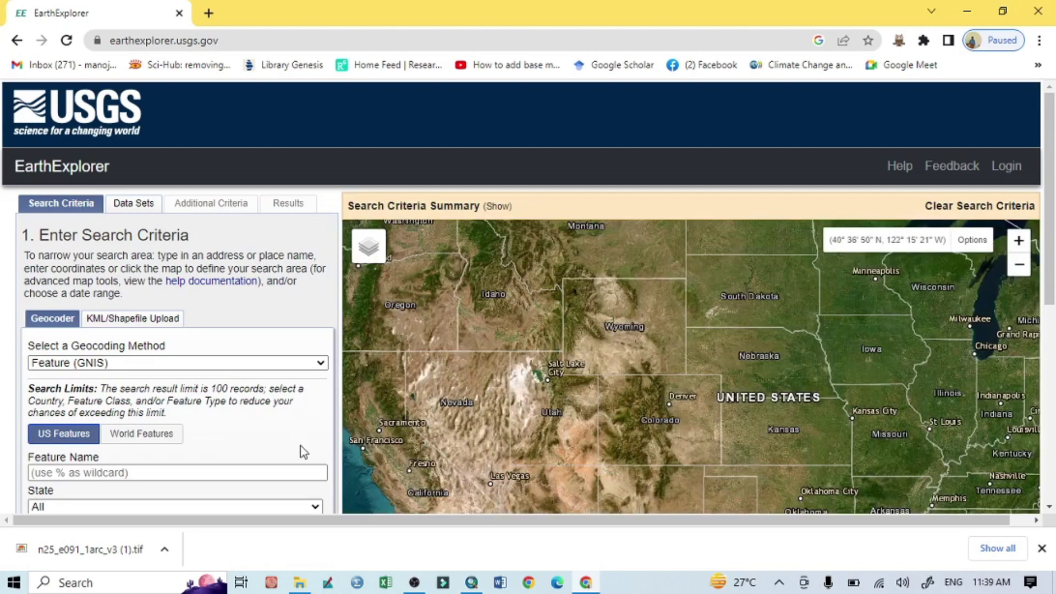
left_click(1008, 168)
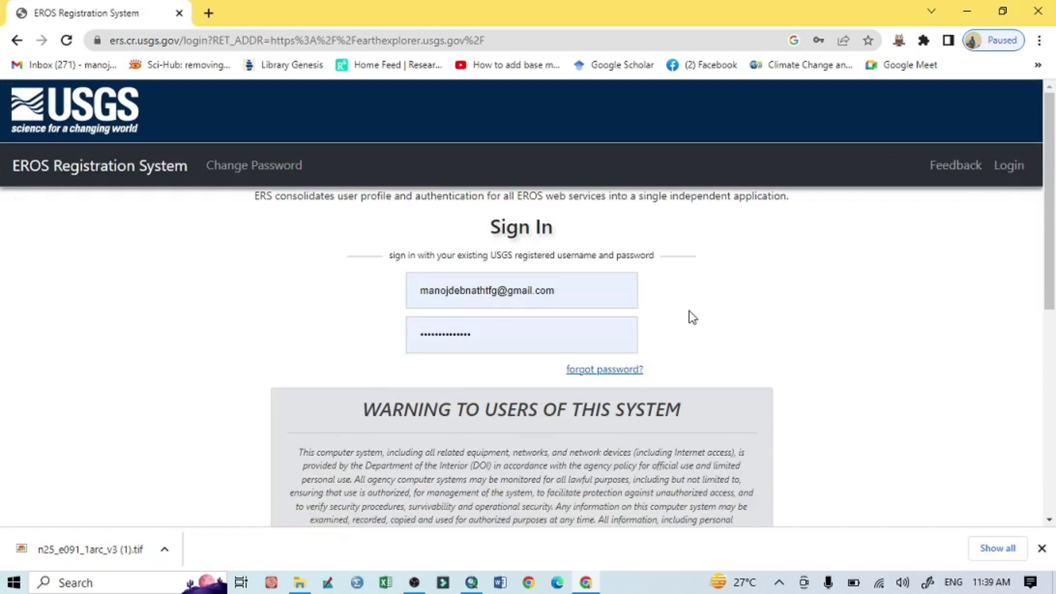
scroll(560, 467, "down", 5)
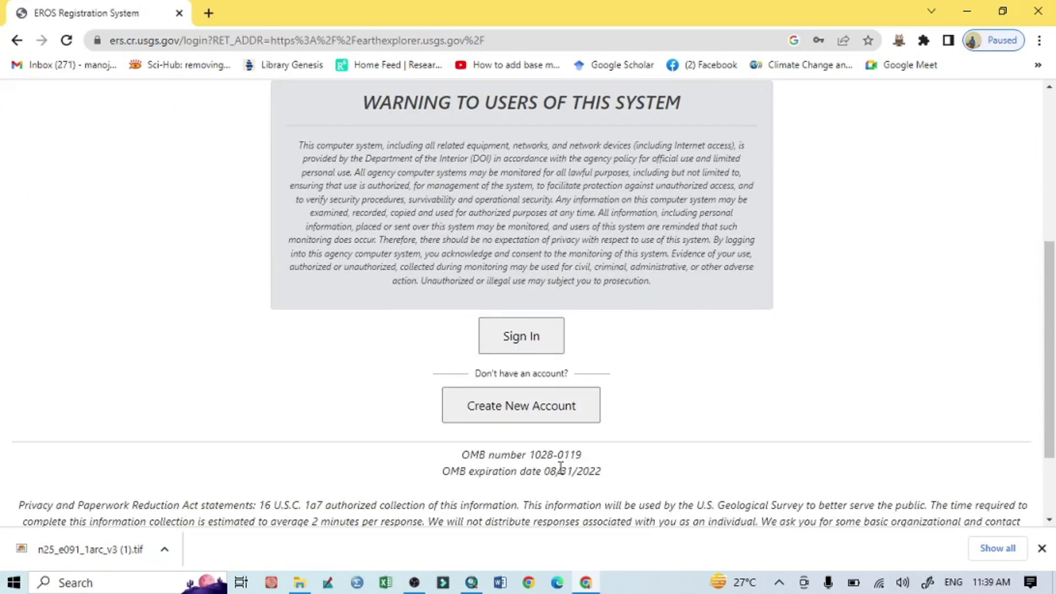
left_click(530, 351)
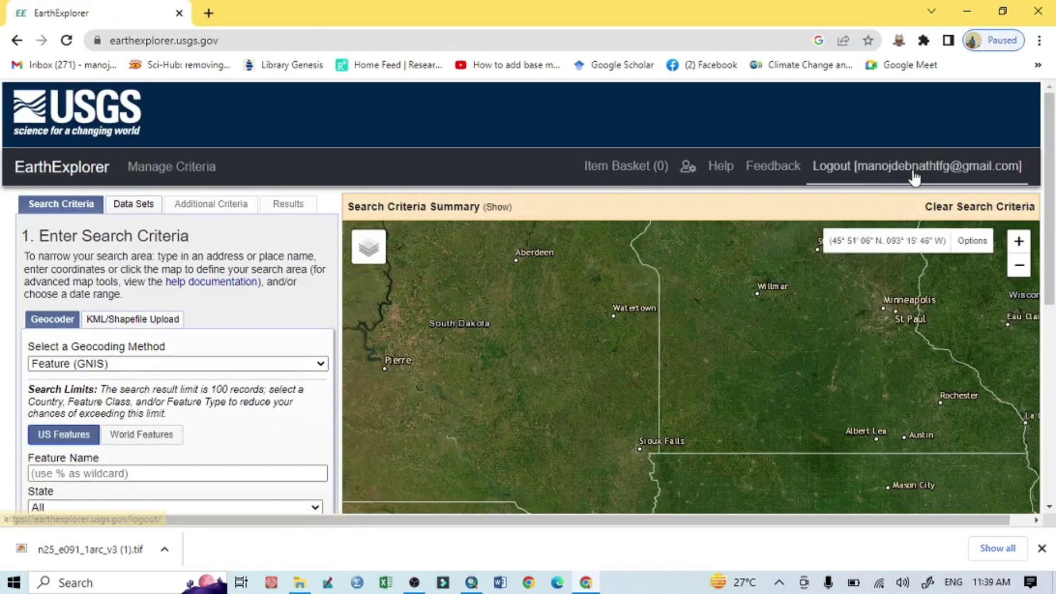
scroll(799, 270, "down", 2)
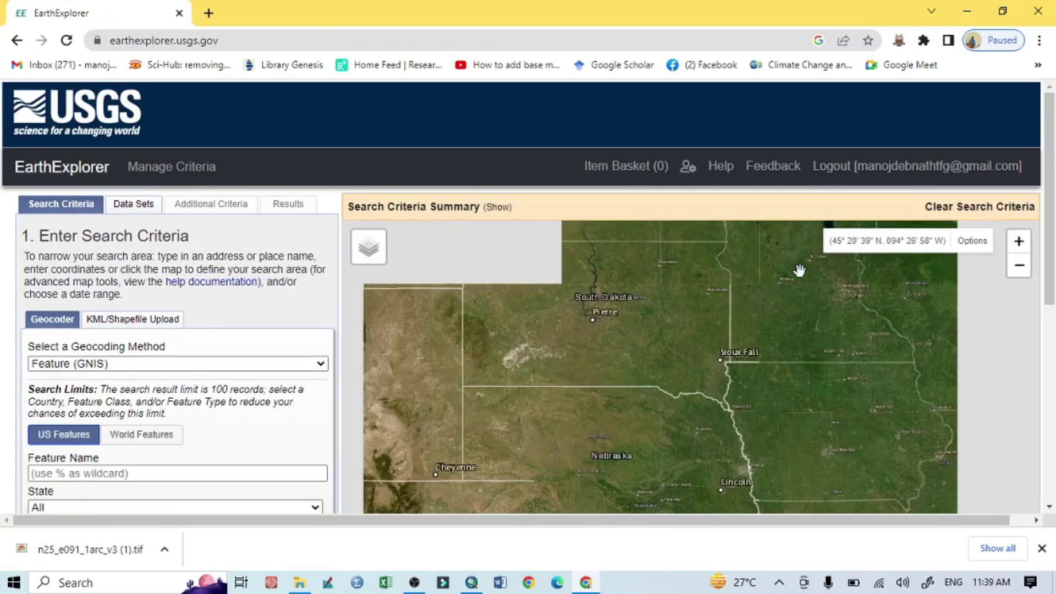
scroll(799, 270, "up", 1)
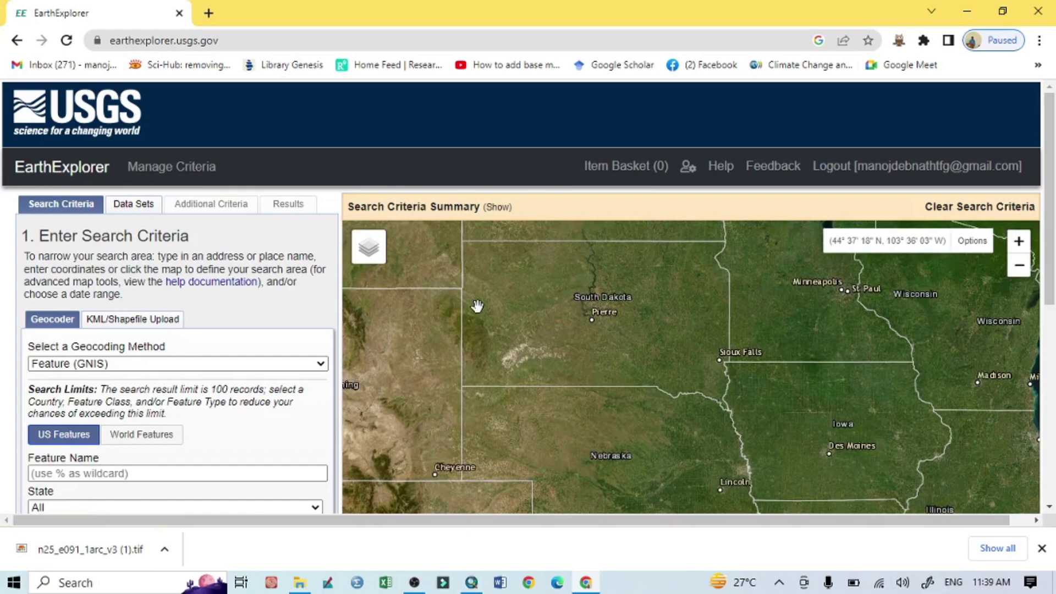
scroll(472, 177, "down", 4)
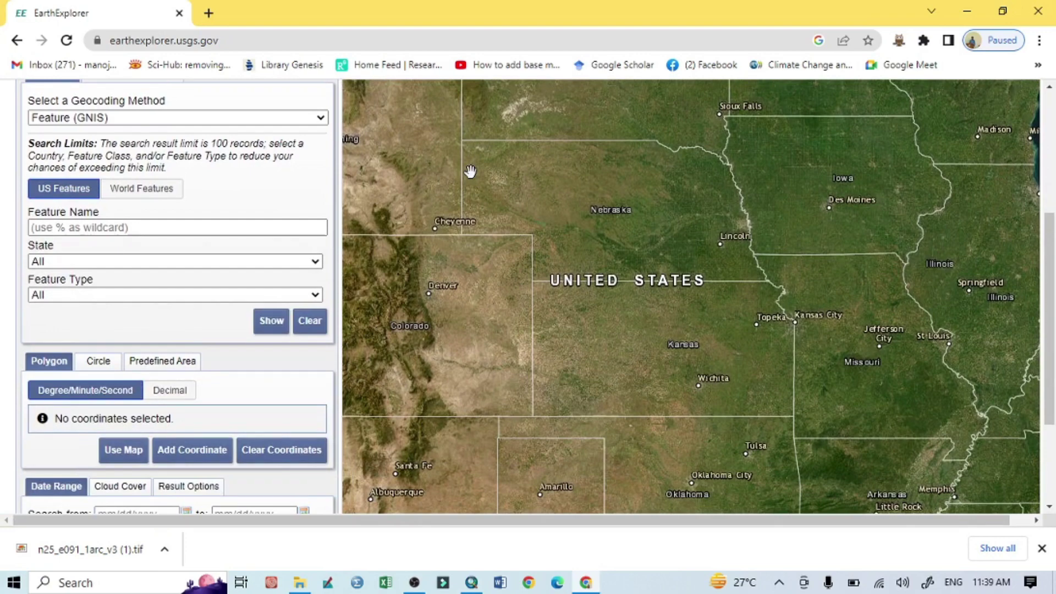
scroll(197, 162, "up", 2)
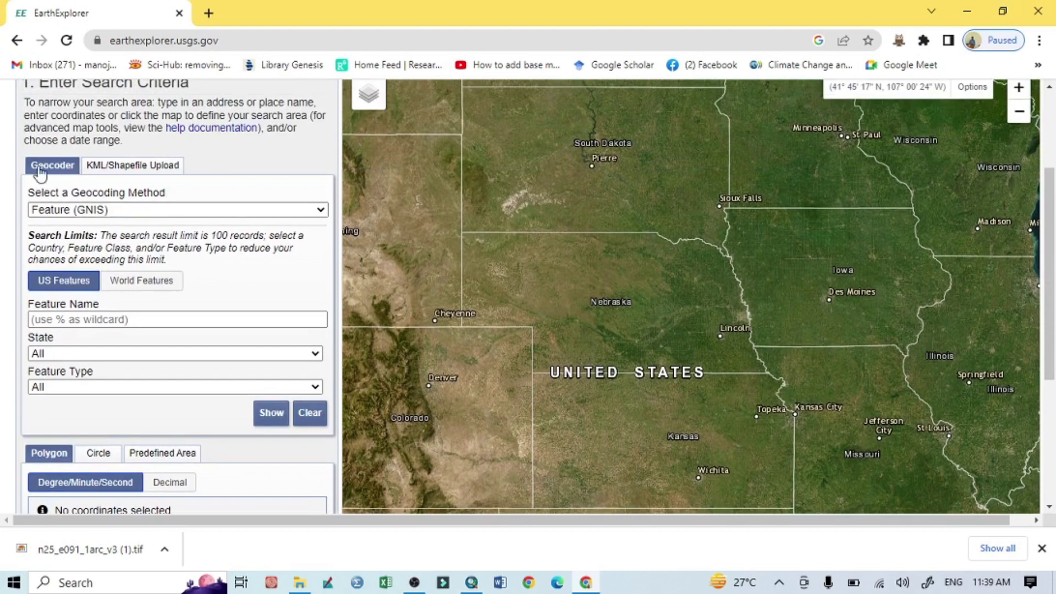
scroll(113, 226, "up", 1)
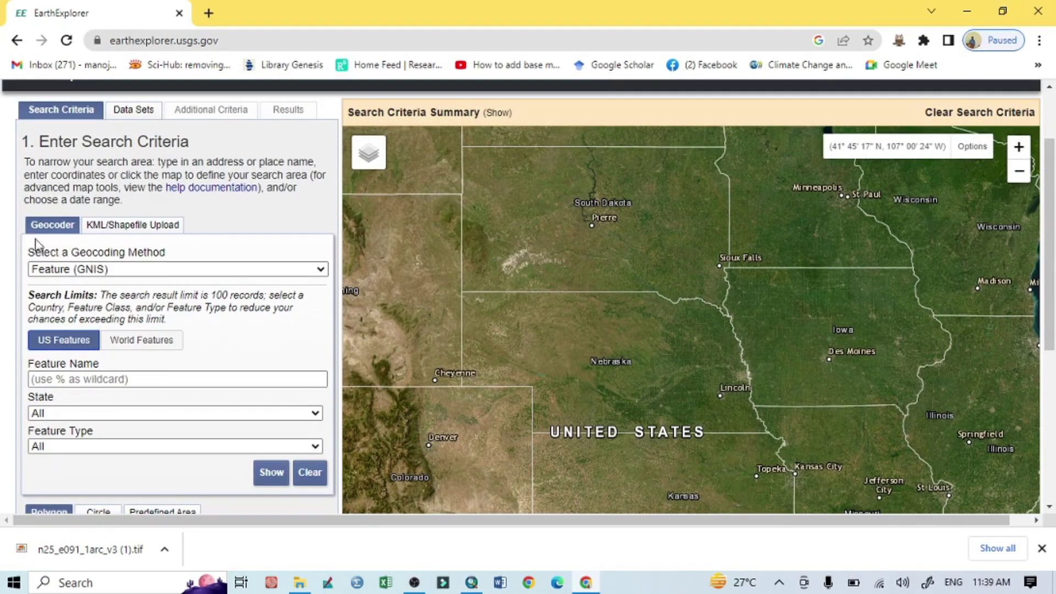
Step: Look up BALURGHAT via Address/Place geocoding and set Balurghat, West Bengal, India as the search area
left_click(79, 271)
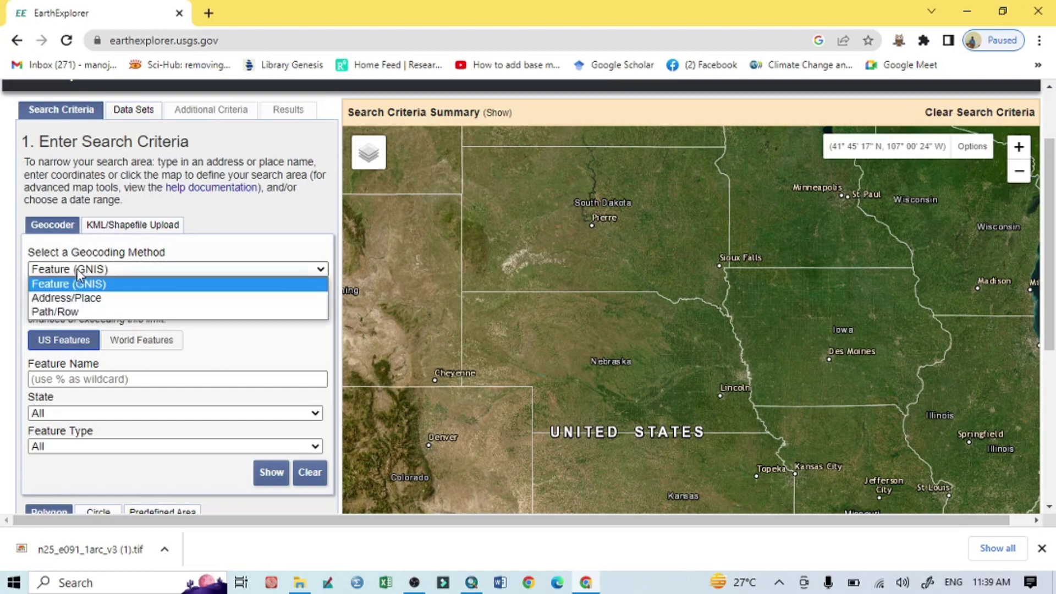
left_click(79, 300)
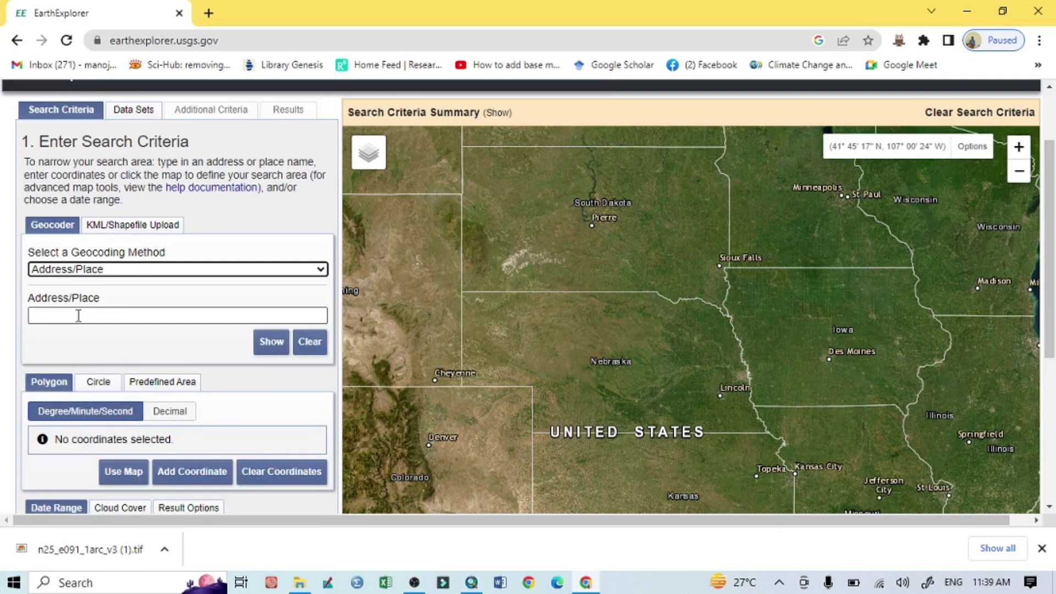
left_click(79, 316)
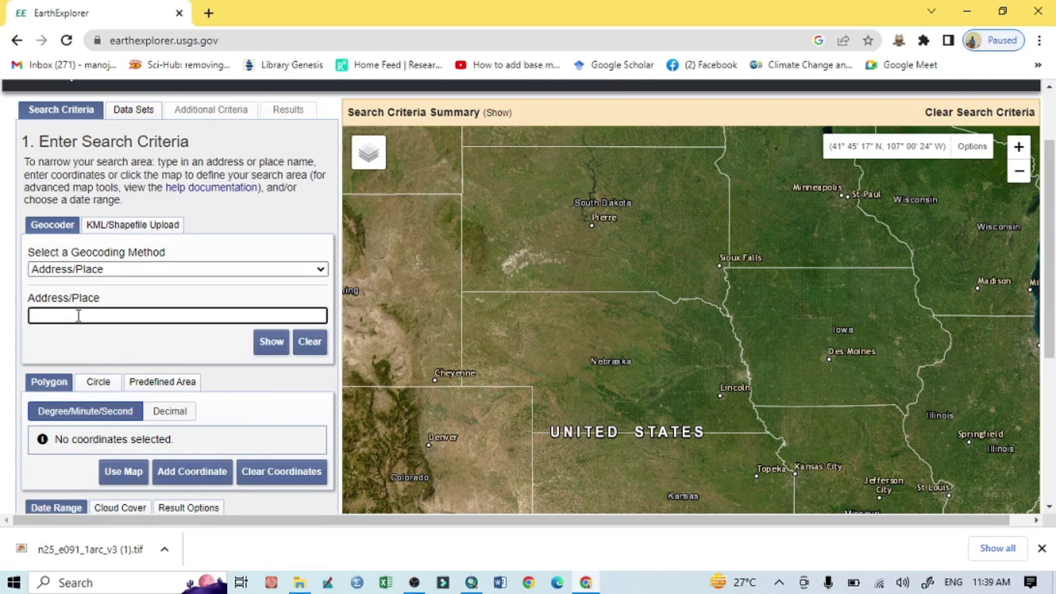
type("BALURGHAT")
left_click(286, 351)
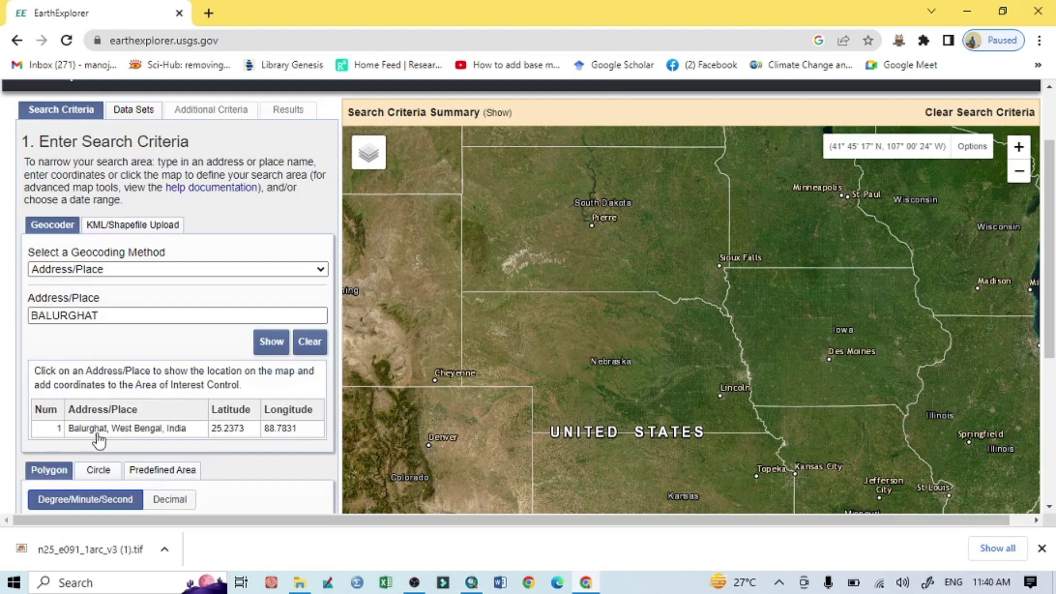
left_click(126, 429)
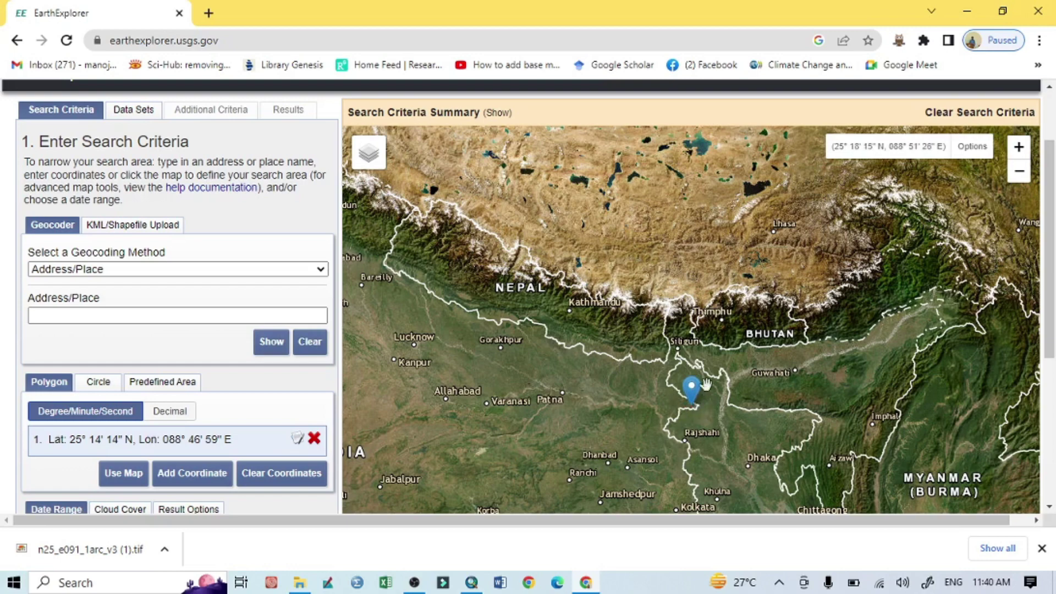
scroll(167, 421, "down", 2)
scroll(168, 422, "down", 1)
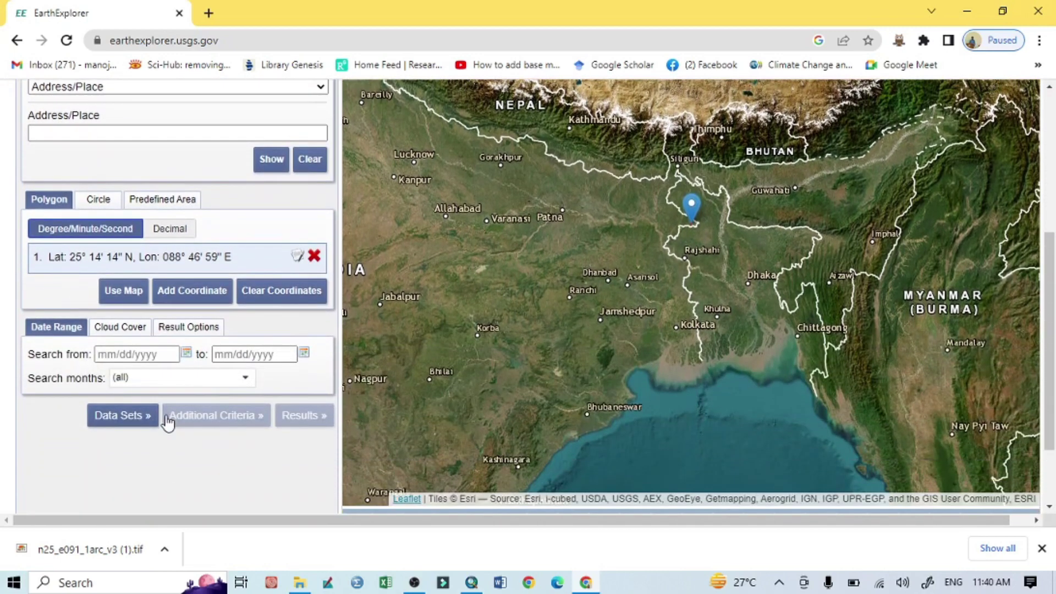
Step: Set the search date range from 04/01/2021 to 04/05/2023 using the calendars
scroll(162, 460, "down", 1)
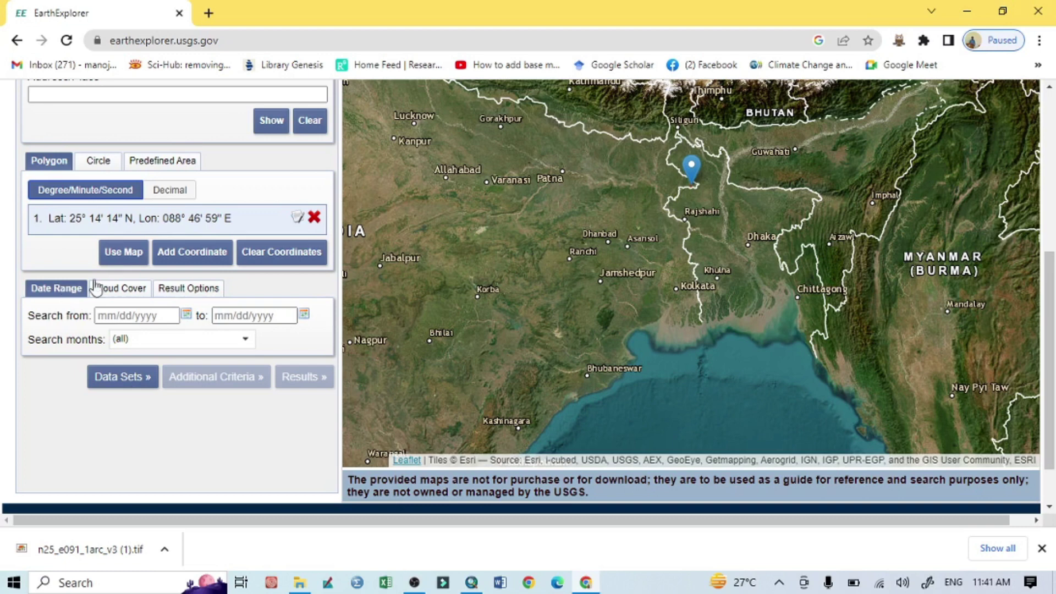
left_click(272, 316)
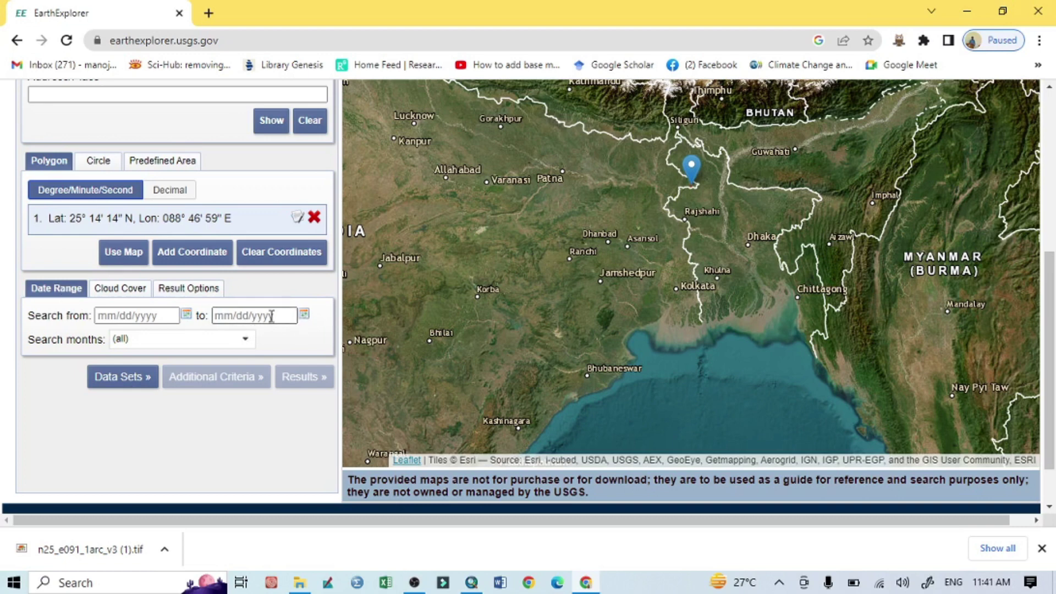
left_click(305, 316)
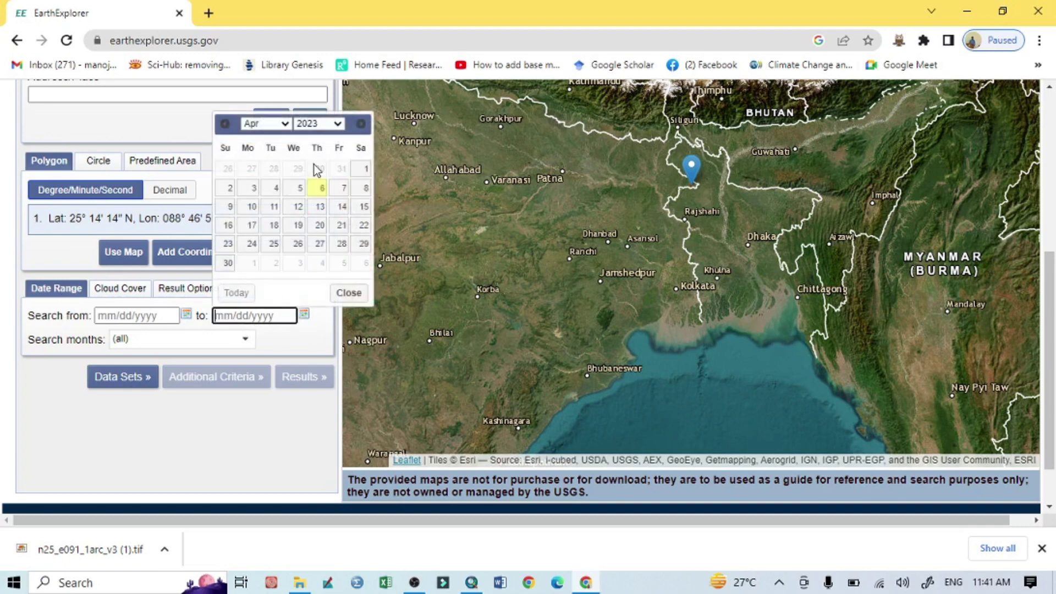
left_click(301, 188)
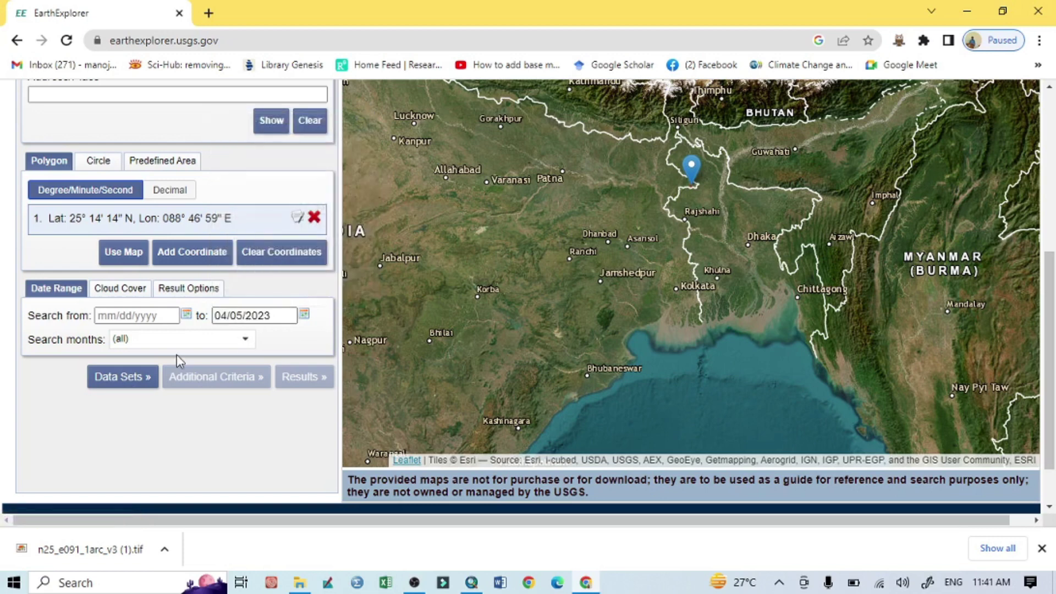
left_click(187, 317)
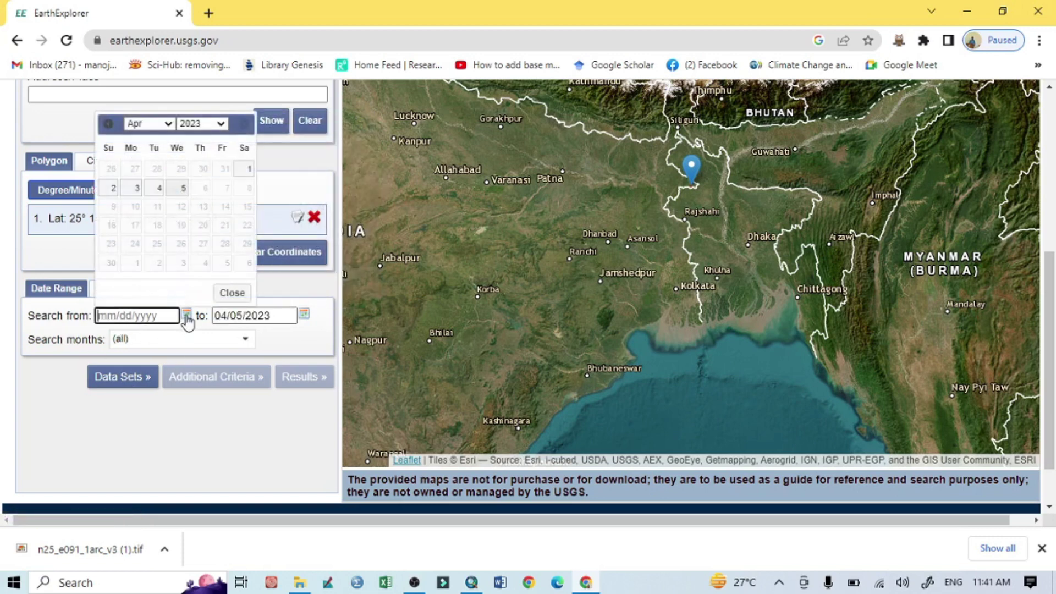
left_click(169, 126)
left_click(222, 125)
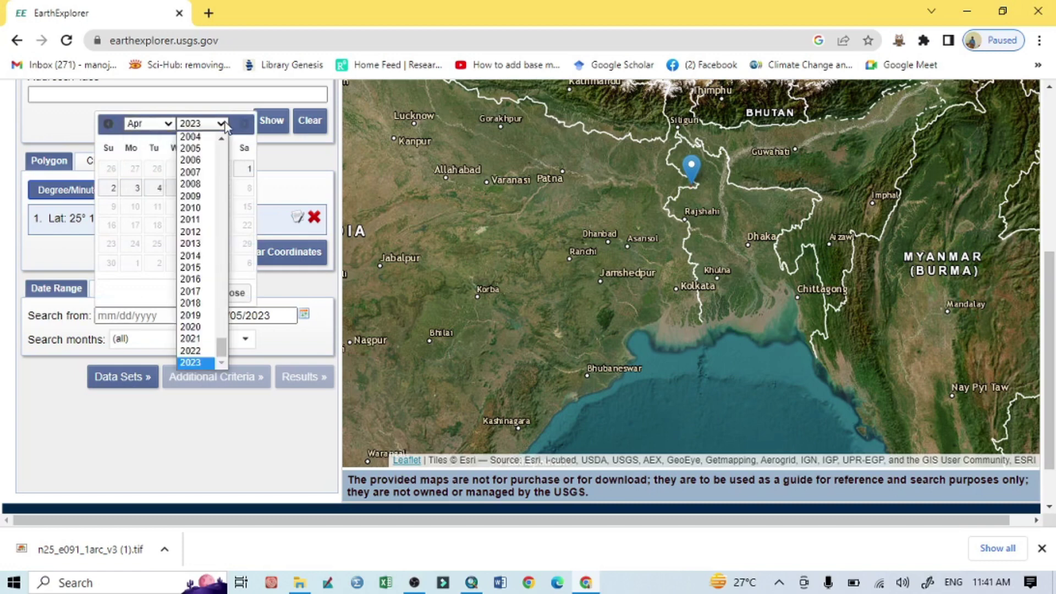
left_click(198, 338)
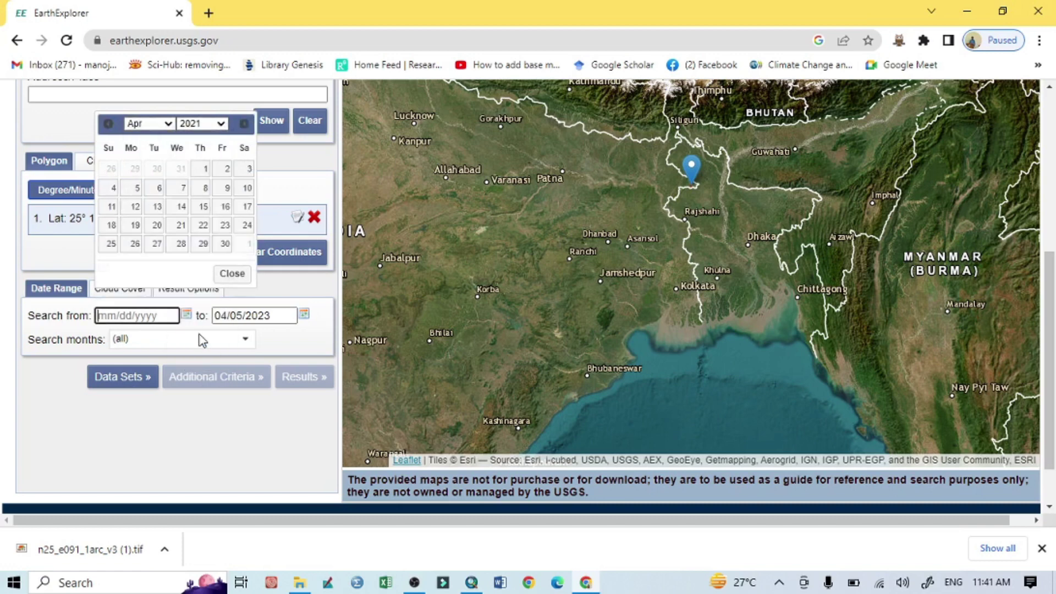
left_click(206, 170)
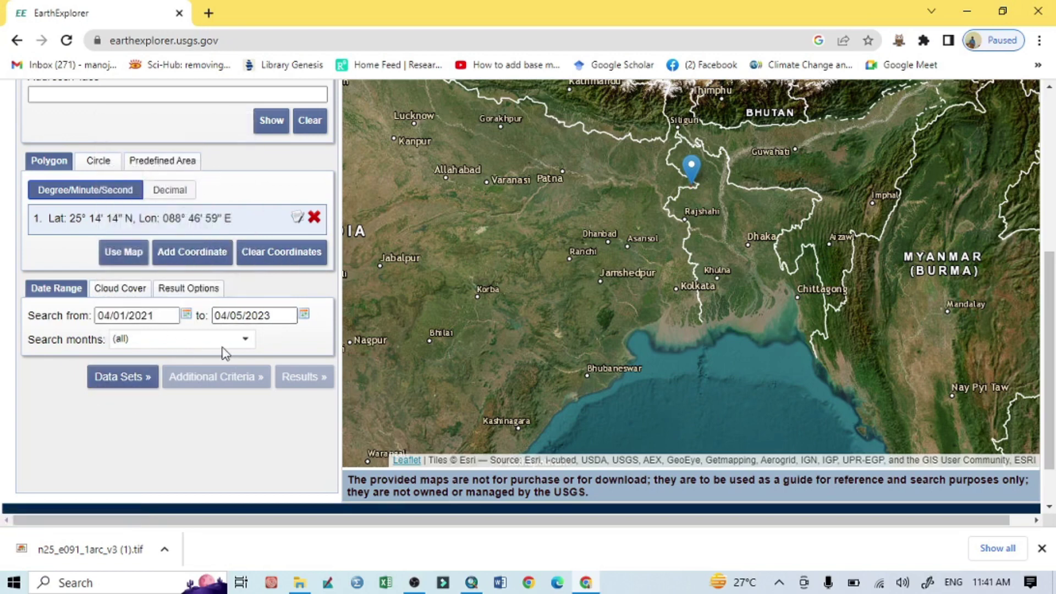
left_click(123, 377)
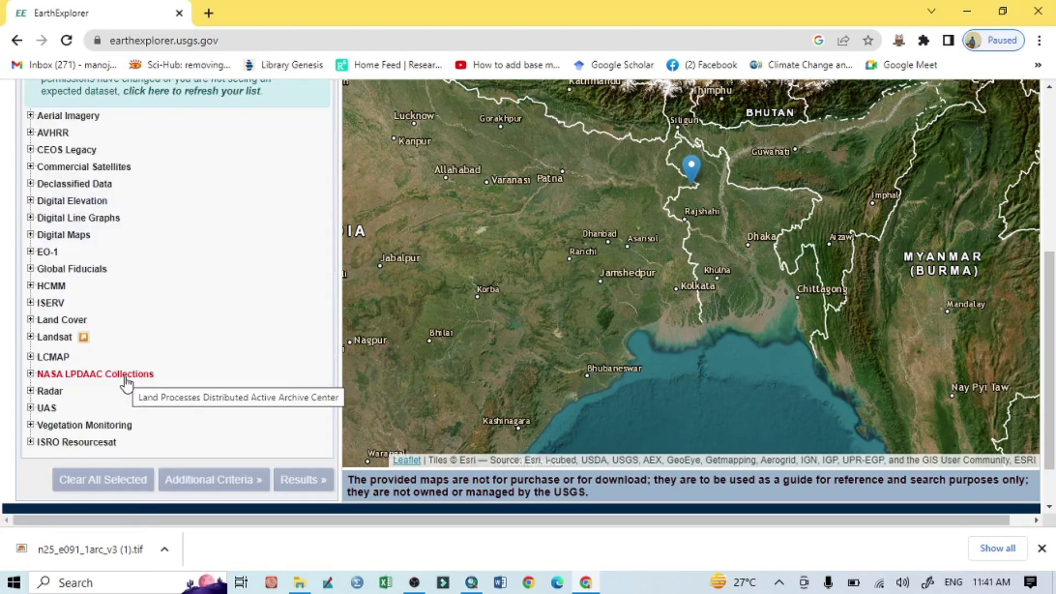
Step: Tick Landsat 8-9 OLI/TIRS C2 L1 under Landsat Collection 2 Level-1 and run the search
scroll(246, 201, "up", 5)
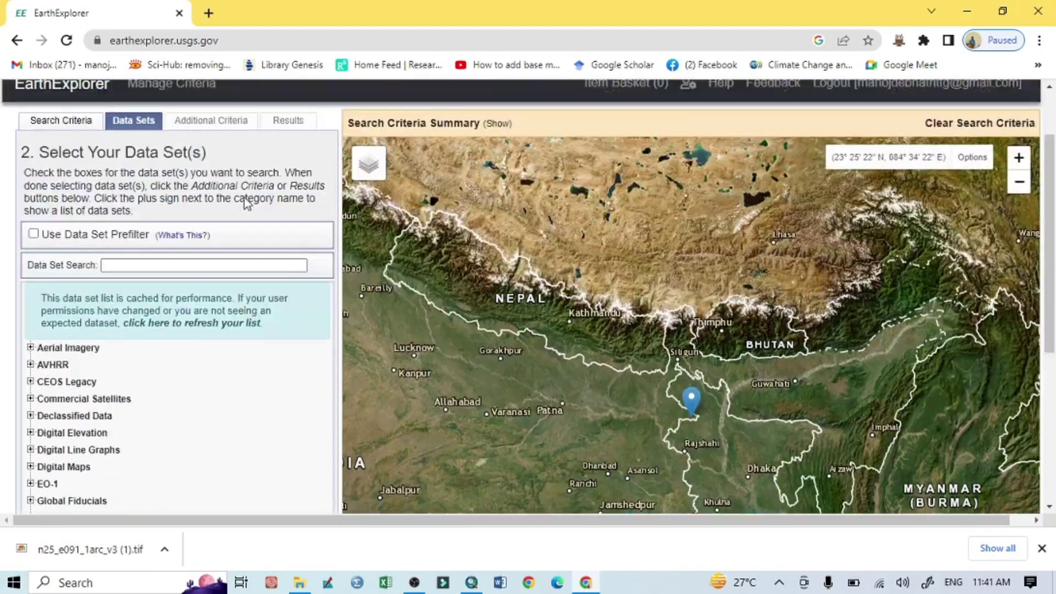
scroll(193, 423, "down", 6)
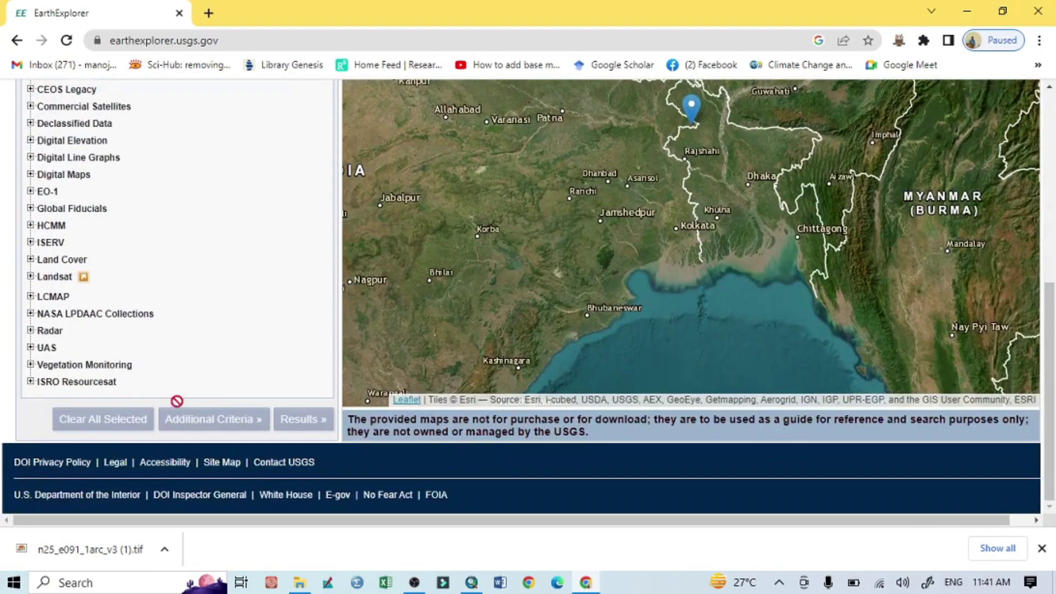
left_click(31, 277)
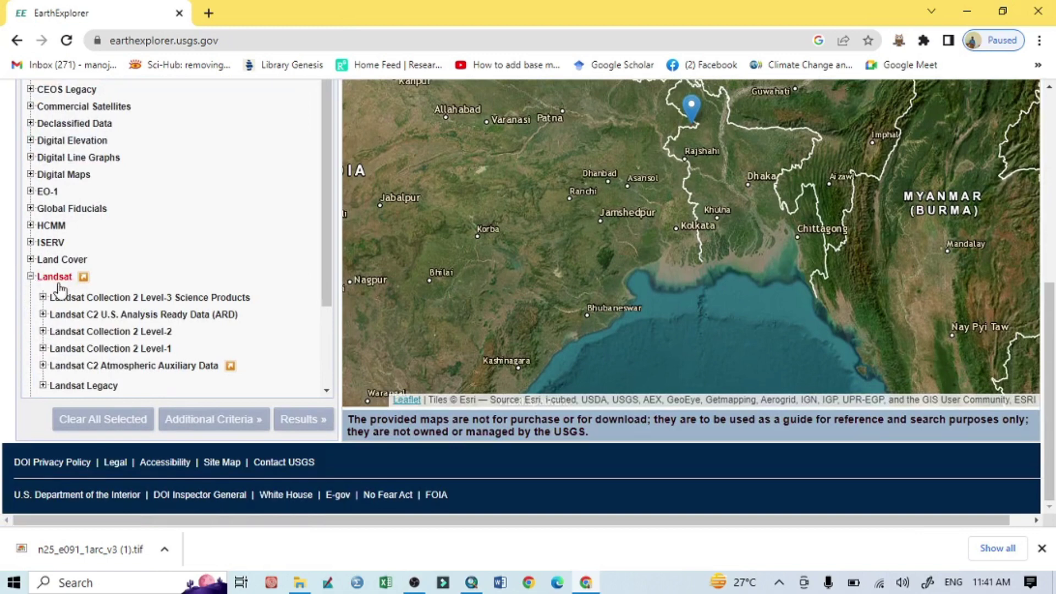
scroll(75, 360, "down", 2)
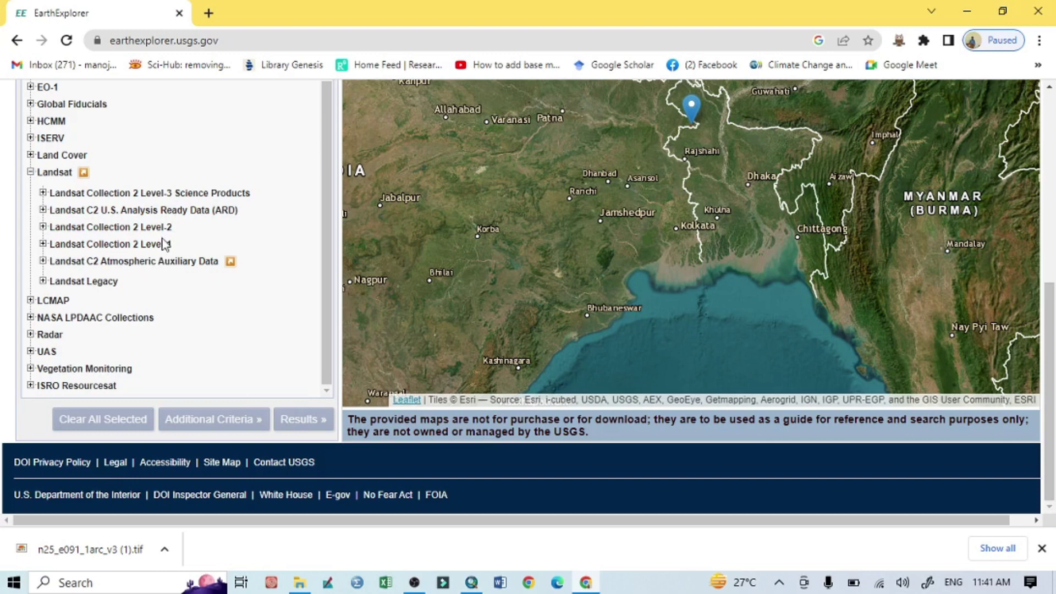
left_click(43, 244)
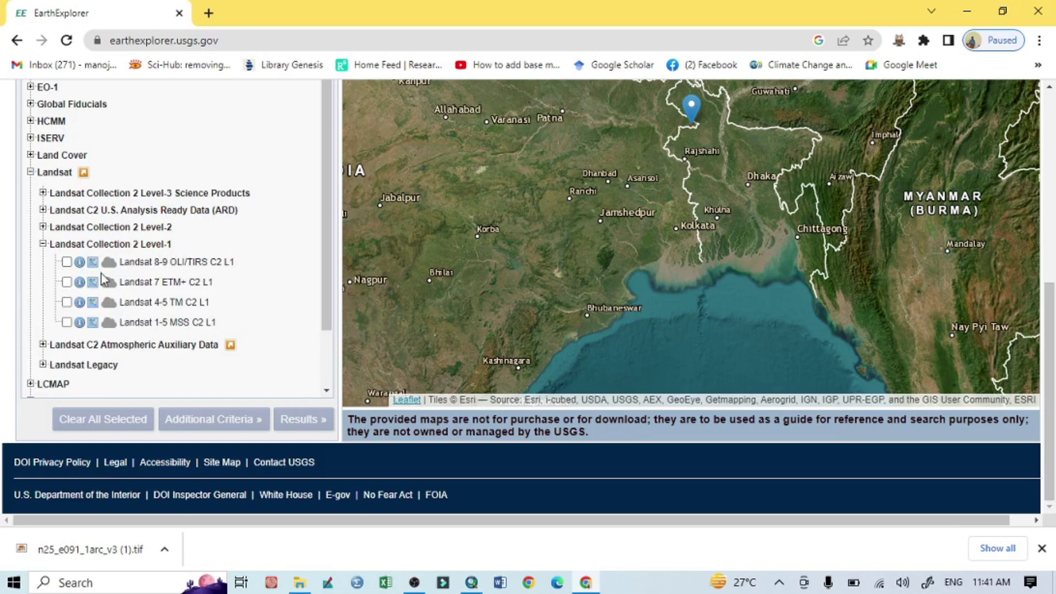
left_click(66, 262)
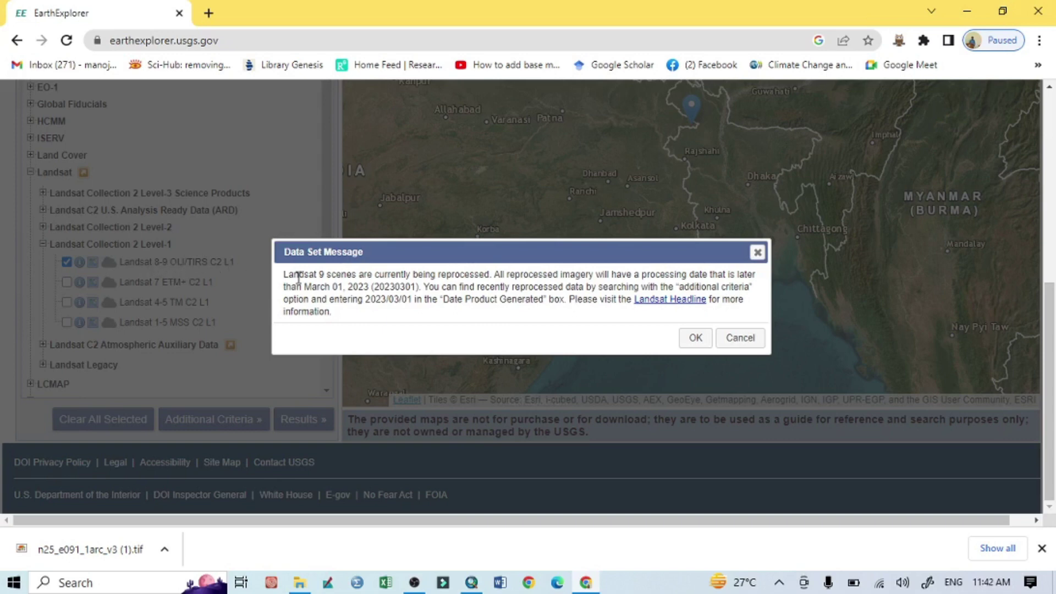
left_click(698, 338)
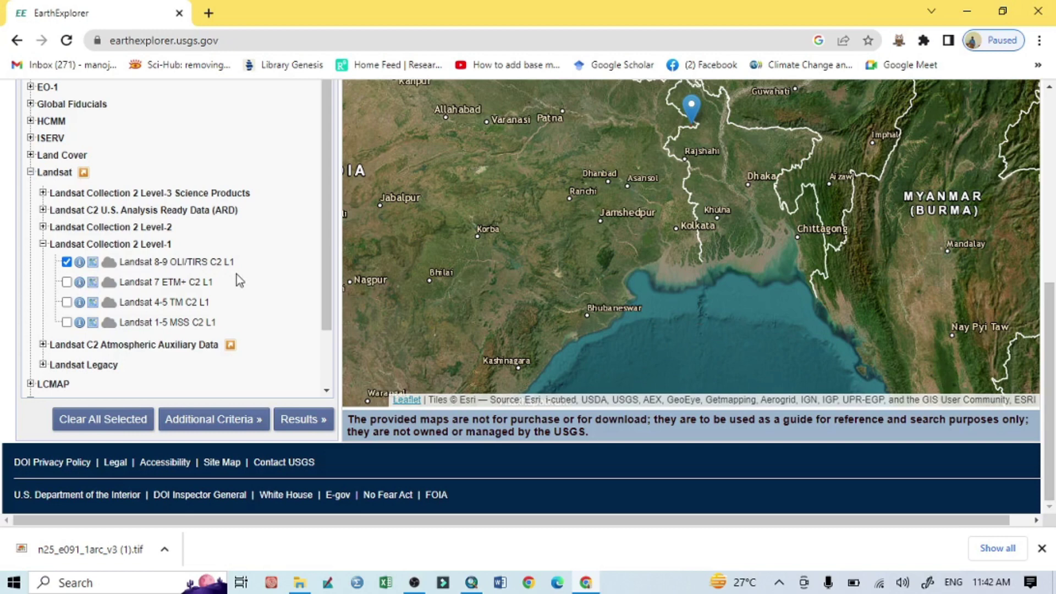
left_click(300, 423)
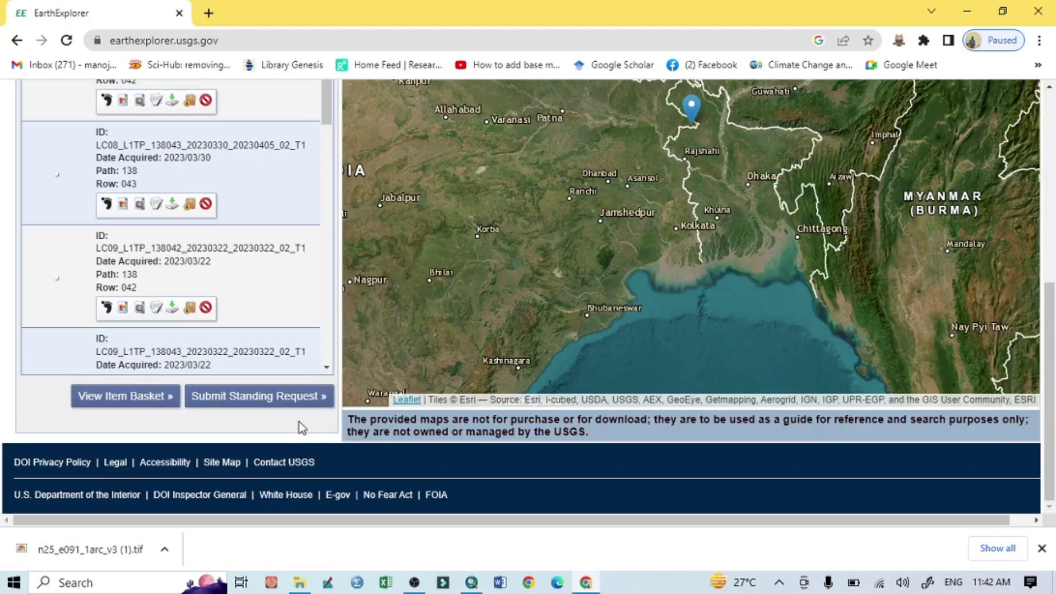
Step: Scroll through the first page of the 187 Landsat 8-9 Level-1 results
scroll(321, 177, "up", 5)
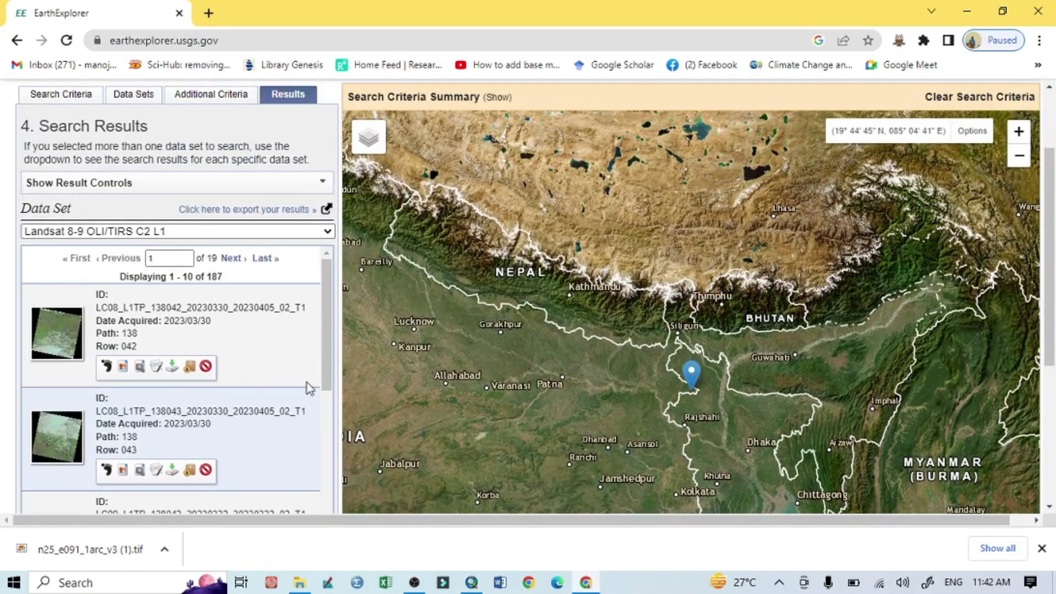
scroll(306, 385, "down", 3)
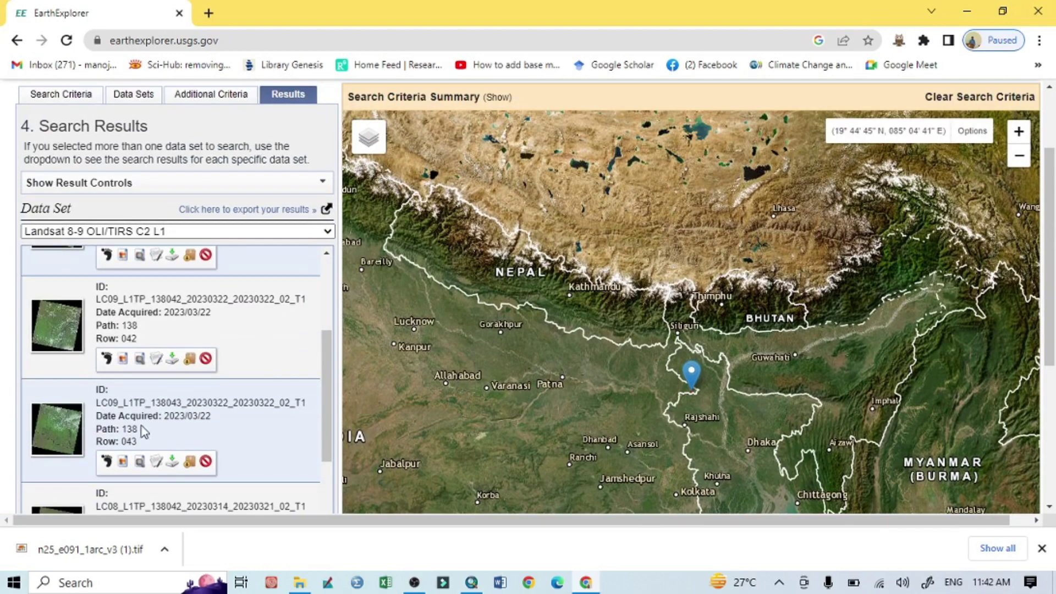
scroll(139, 429, "down", 1)
scroll(138, 429, "down", 5)
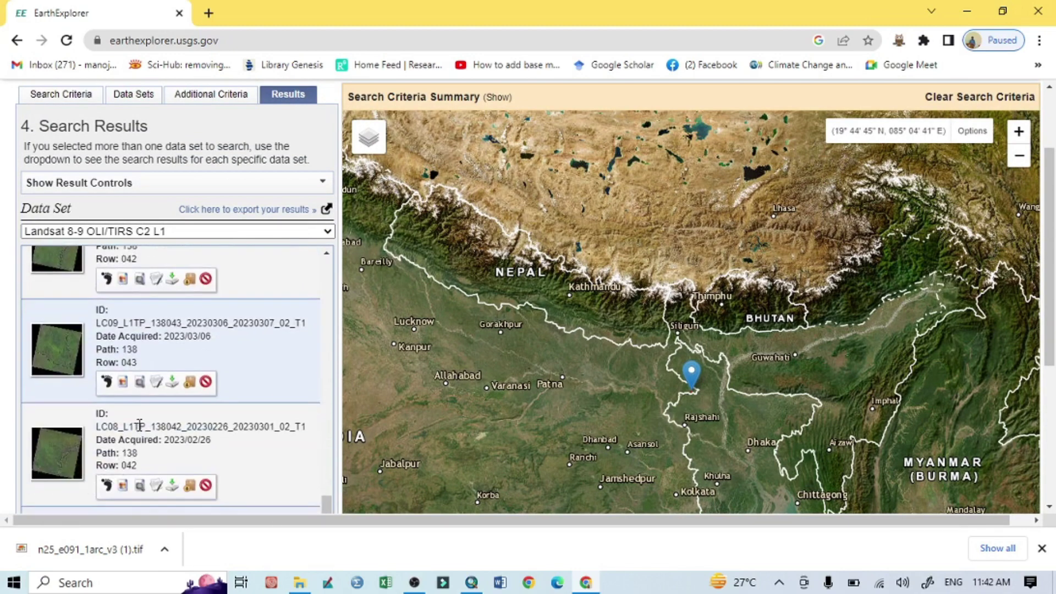
scroll(137, 431, "down", 4)
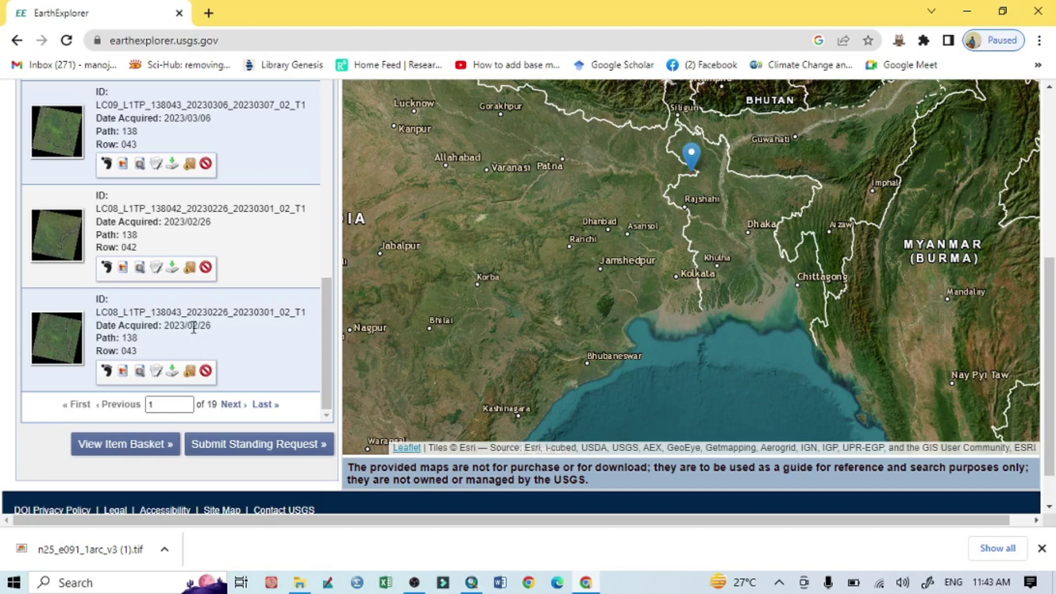
scroll(193, 327, "up", 1)
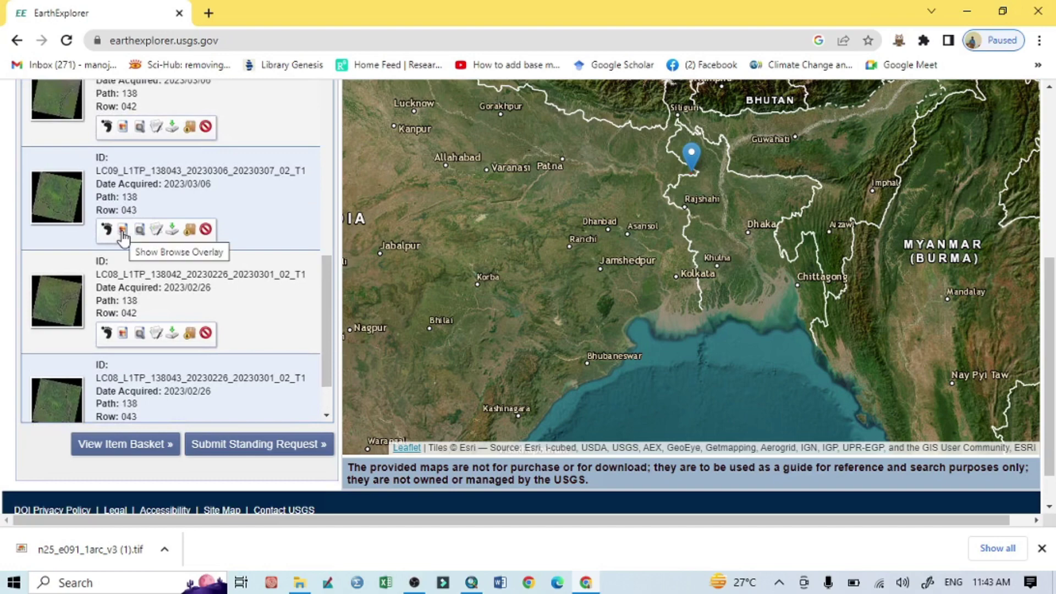
Step: Overlay the 2023/03/06 Path 138 Row 043 browse image and zoom into its footprint
left_click(122, 231)
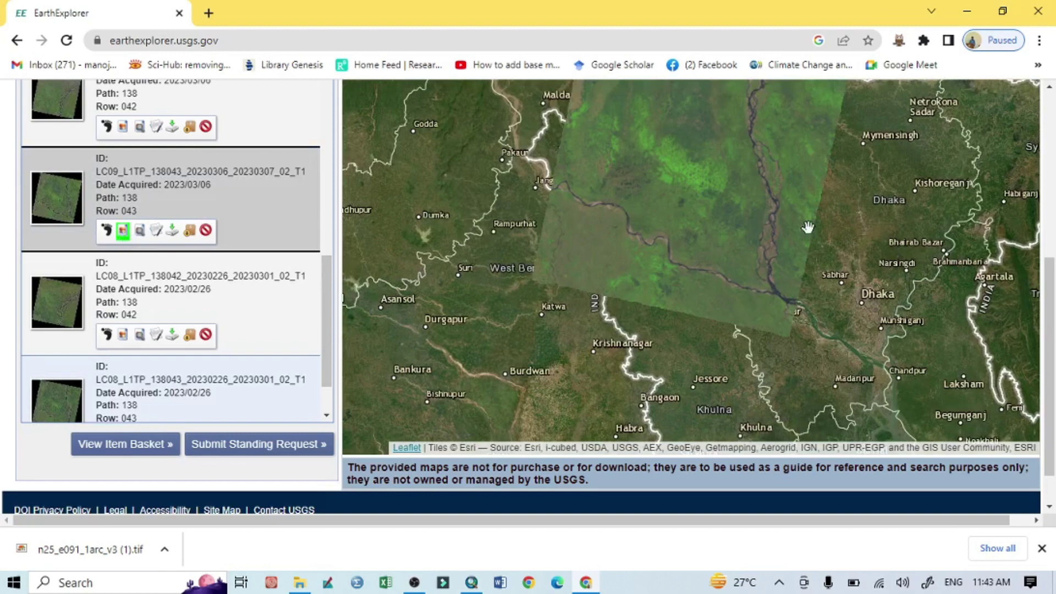
left_click_drag(868, 173, 854, 258)
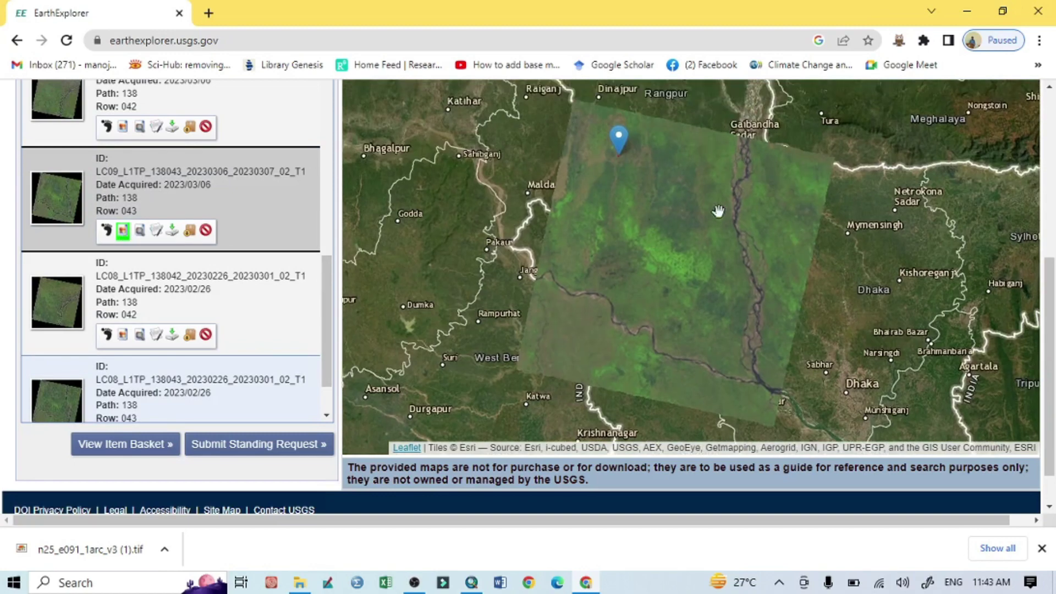
scroll(639, 248, "up", 3)
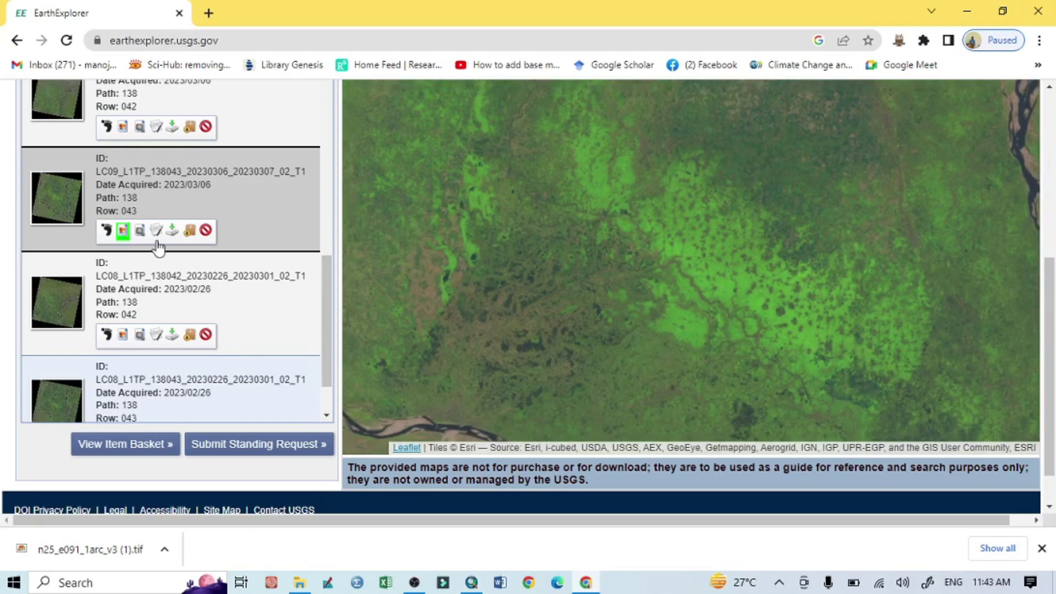
scroll(158, 242, "up", 3)
scroll(158, 248, "up", 4)
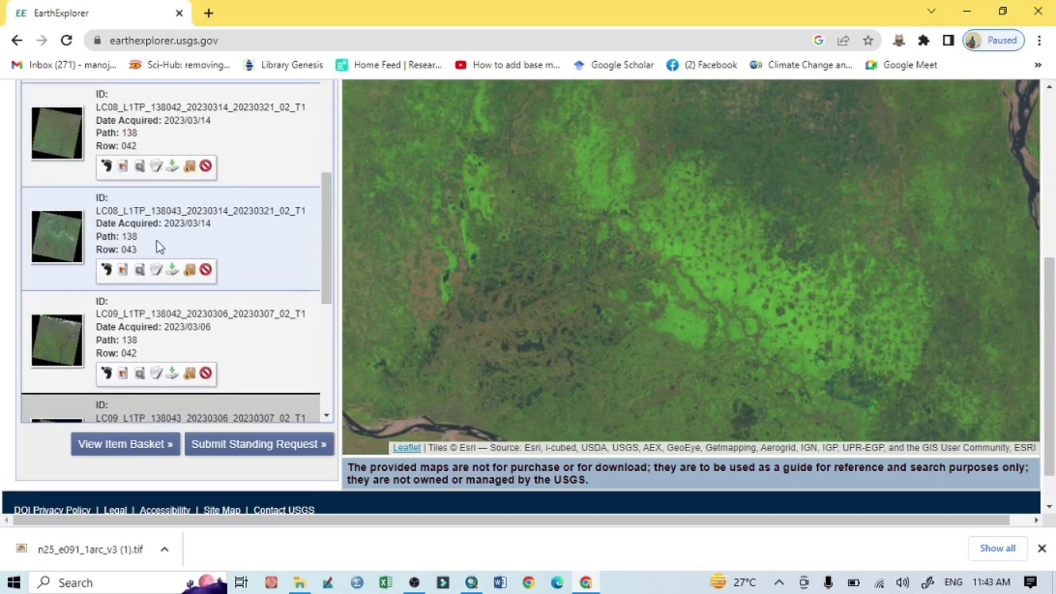
Step: Page forward through the results to page 5 of 19
scroll(158, 247, "down", 7)
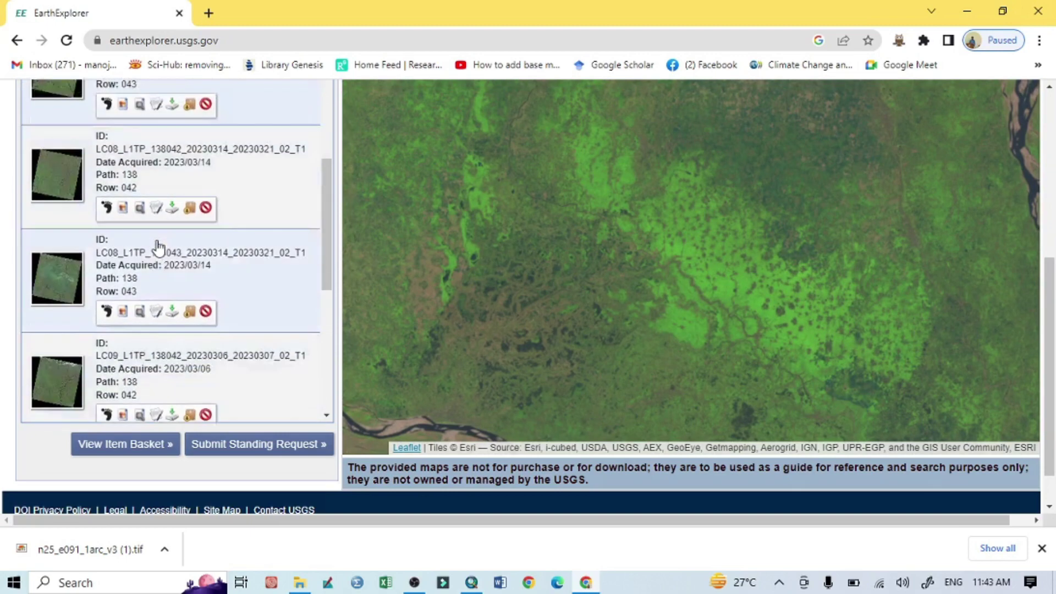
scroll(245, 283, "up", 2)
scroll(245, 284, "down", 2)
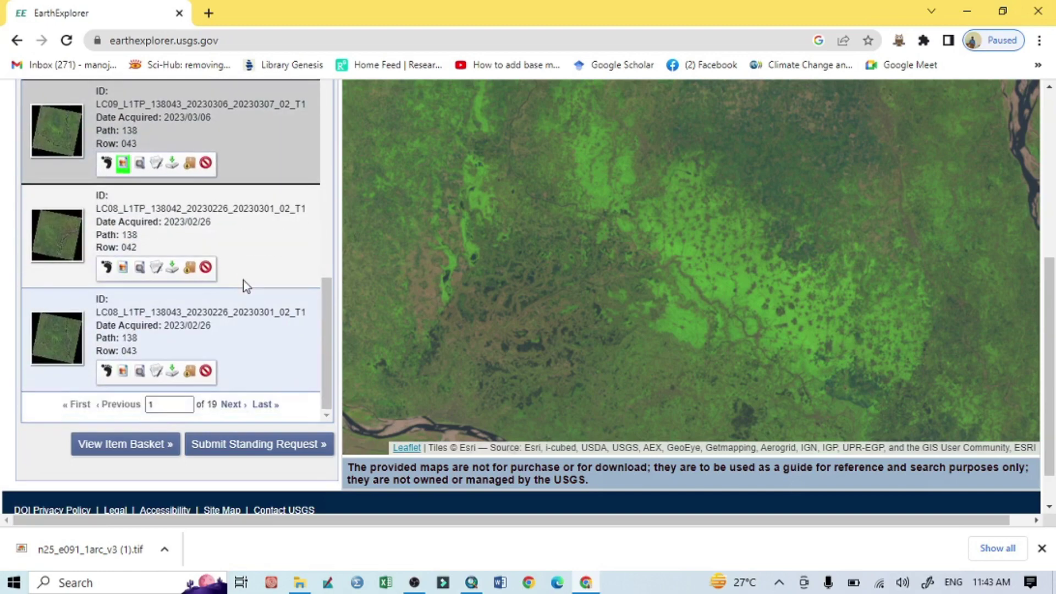
left_click(231, 405)
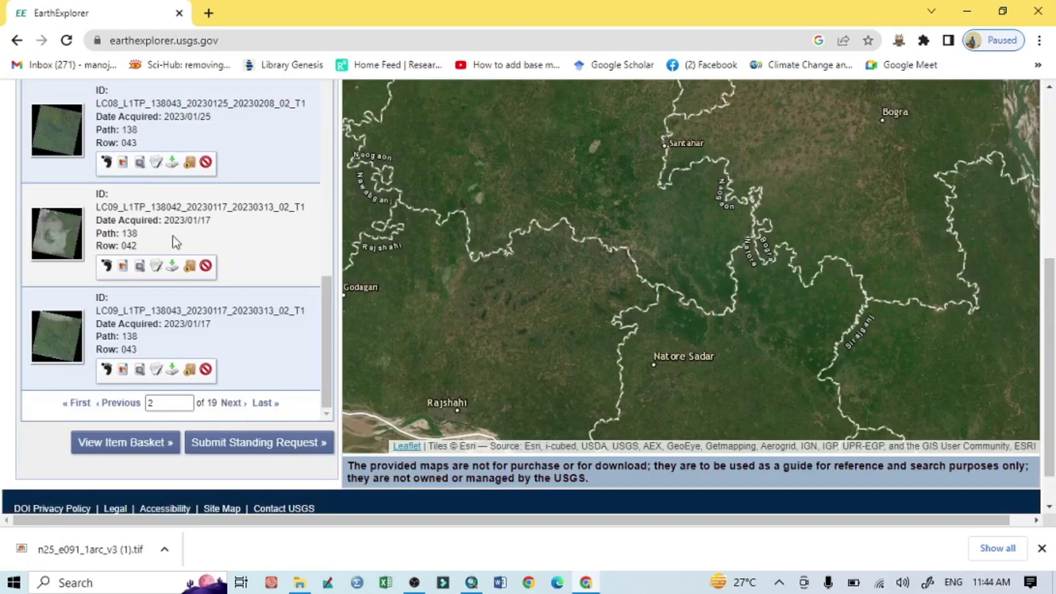
scroll(172, 235, "up", 7)
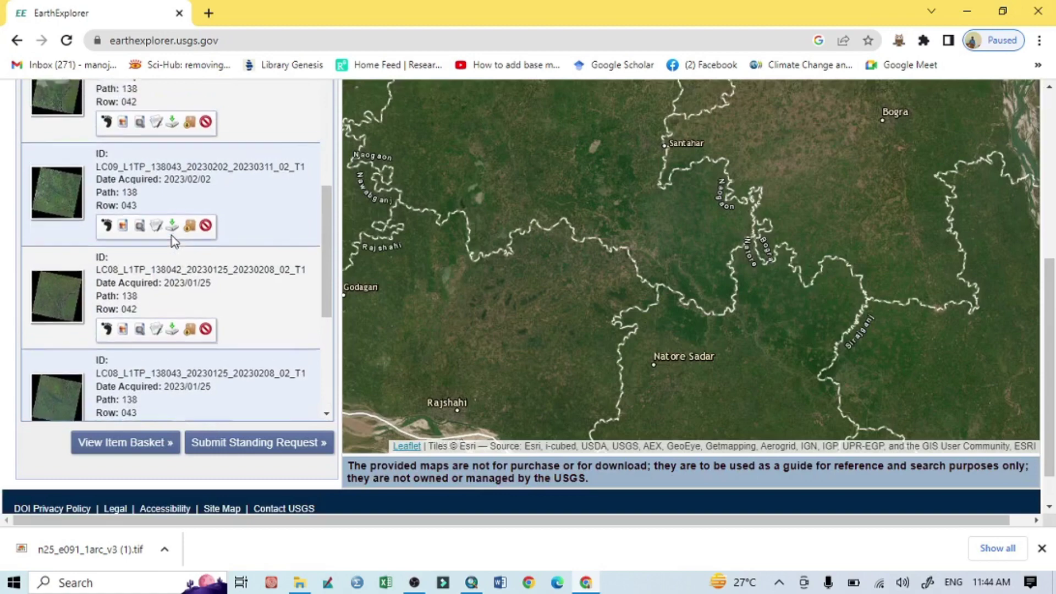
scroll(160, 232, "up", 5)
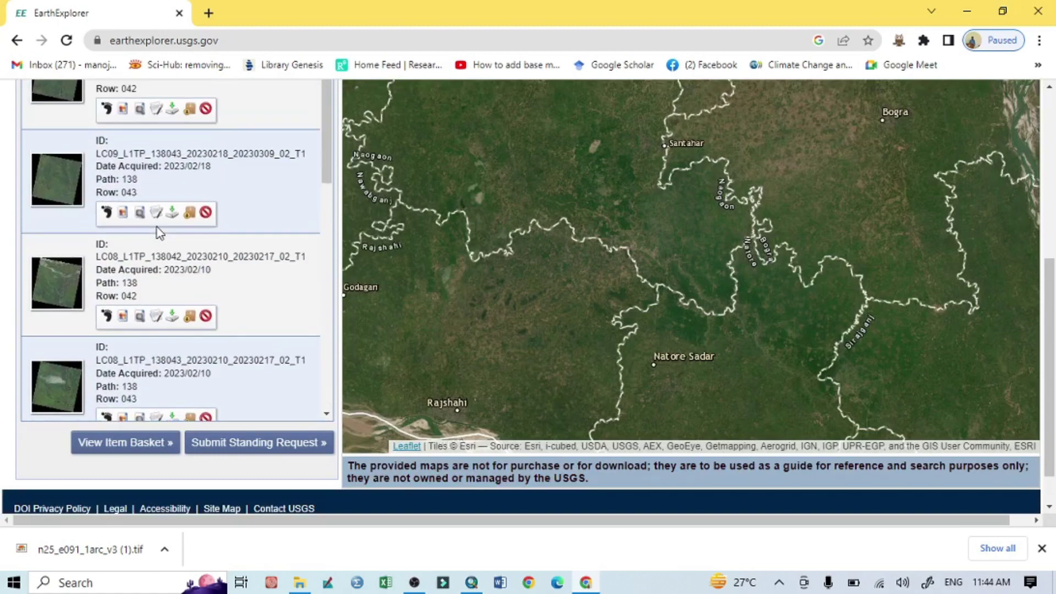
scroll(159, 233, "up", 1)
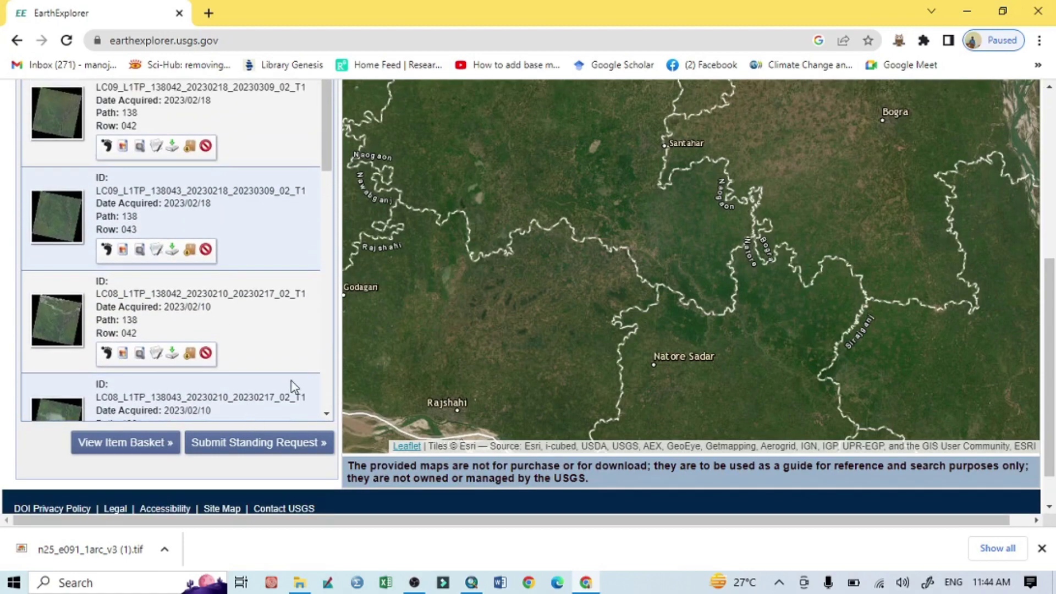
scroll(292, 381, "down", 10)
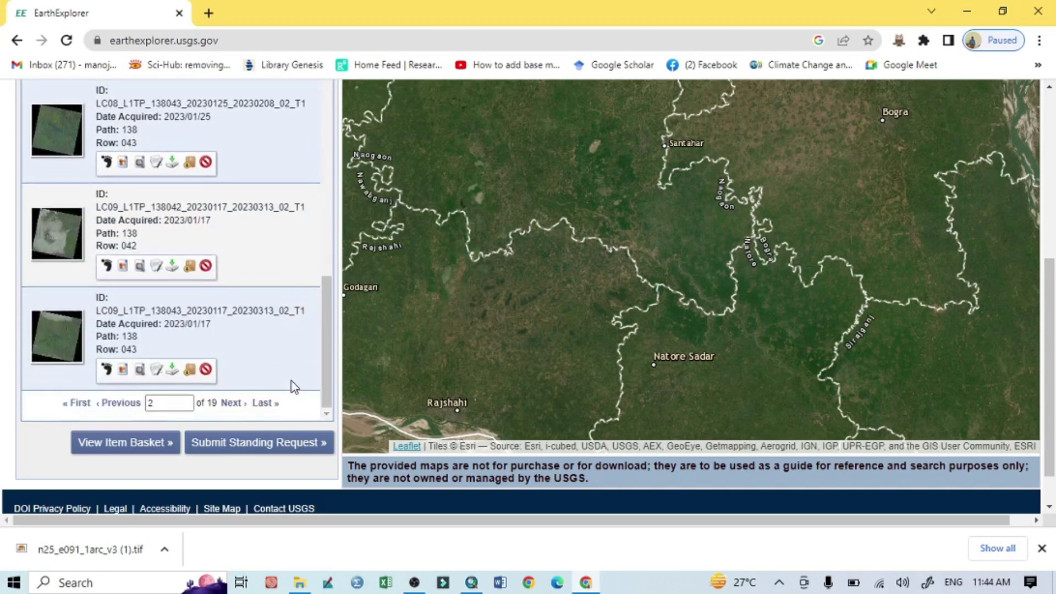
left_click(231, 406)
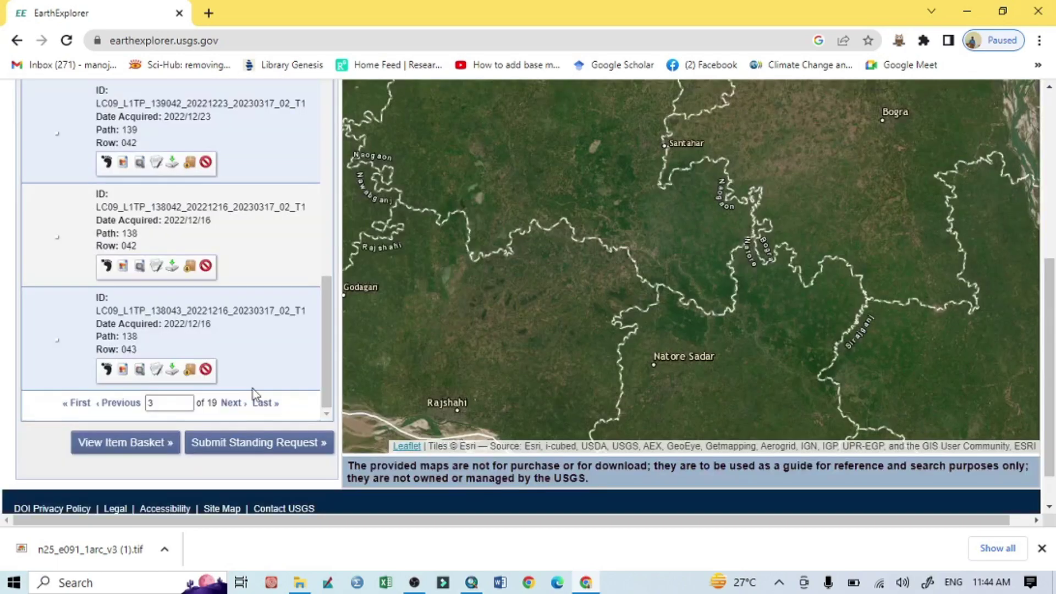
left_click(230, 408)
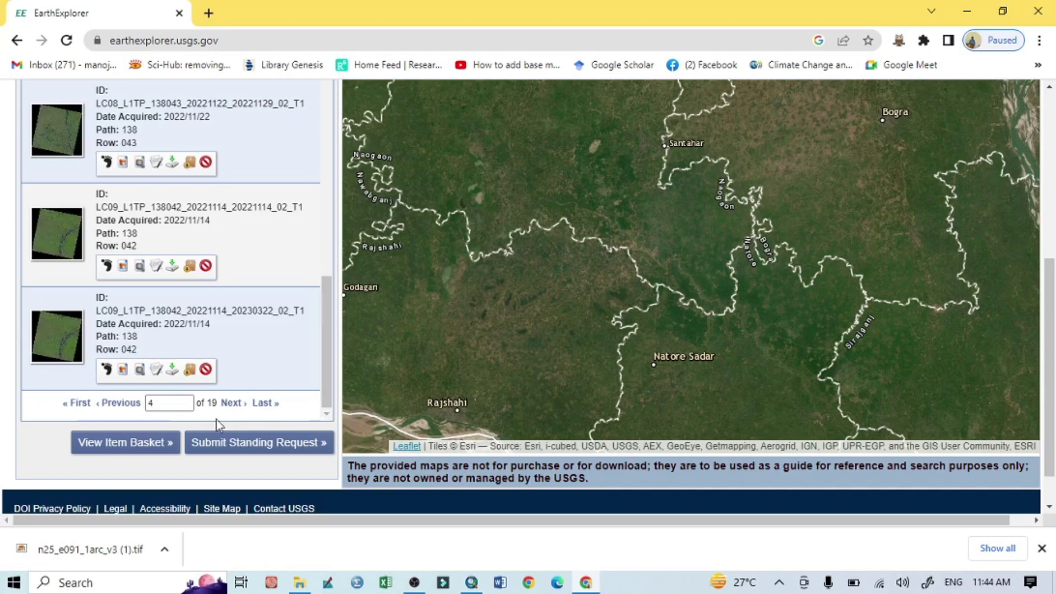
left_click(233, 405)
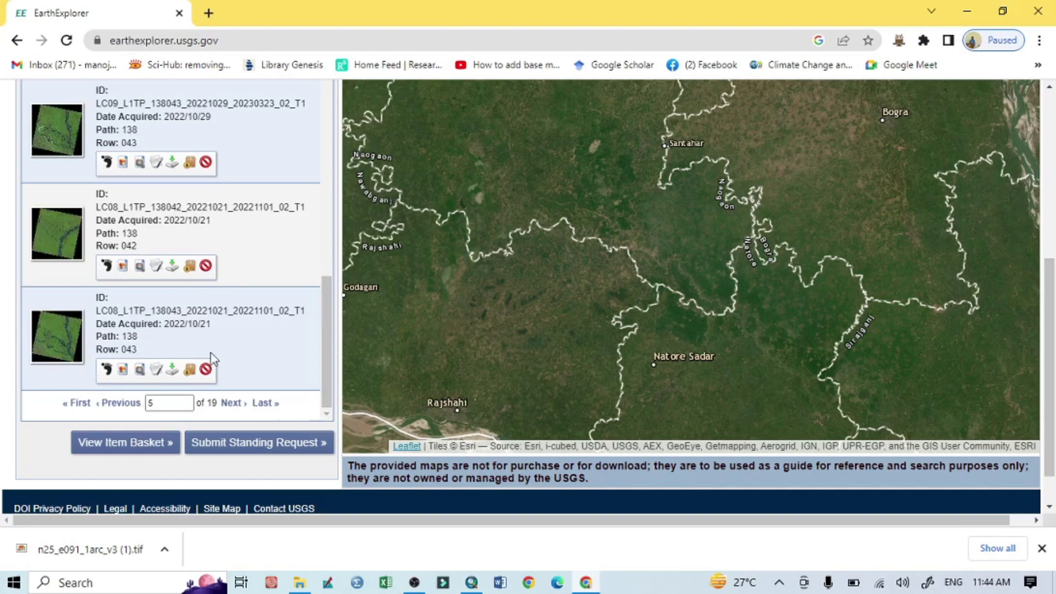
Step: Overlay the browse image of the 2022/11/06 Landsat 8 scene, Path 138 Row 042
scroll(271, 290, "up", 5)
scroll(272, 290, "up", 1)
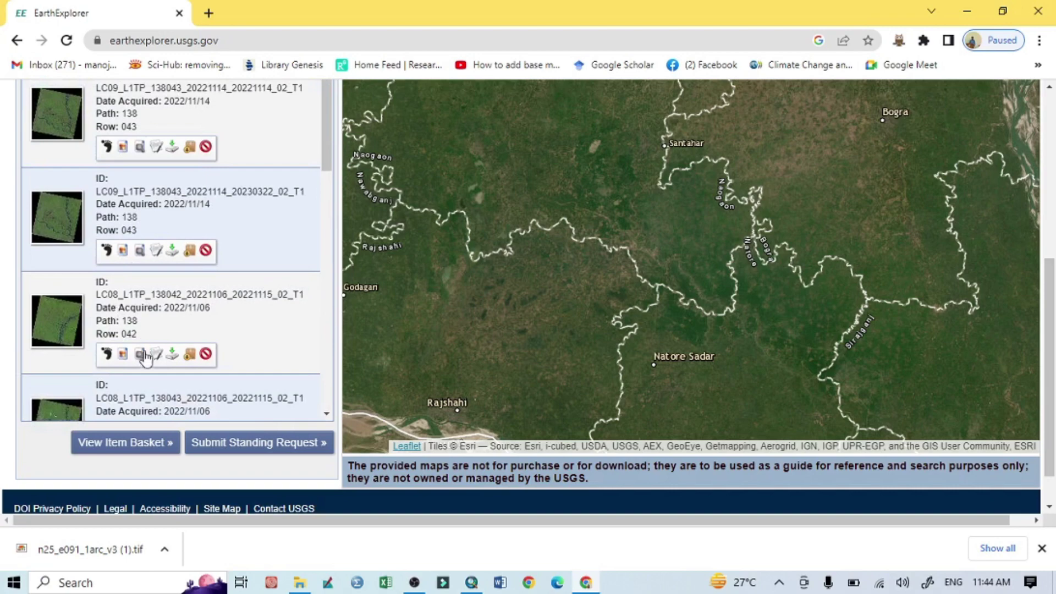
left_click(122, 357)
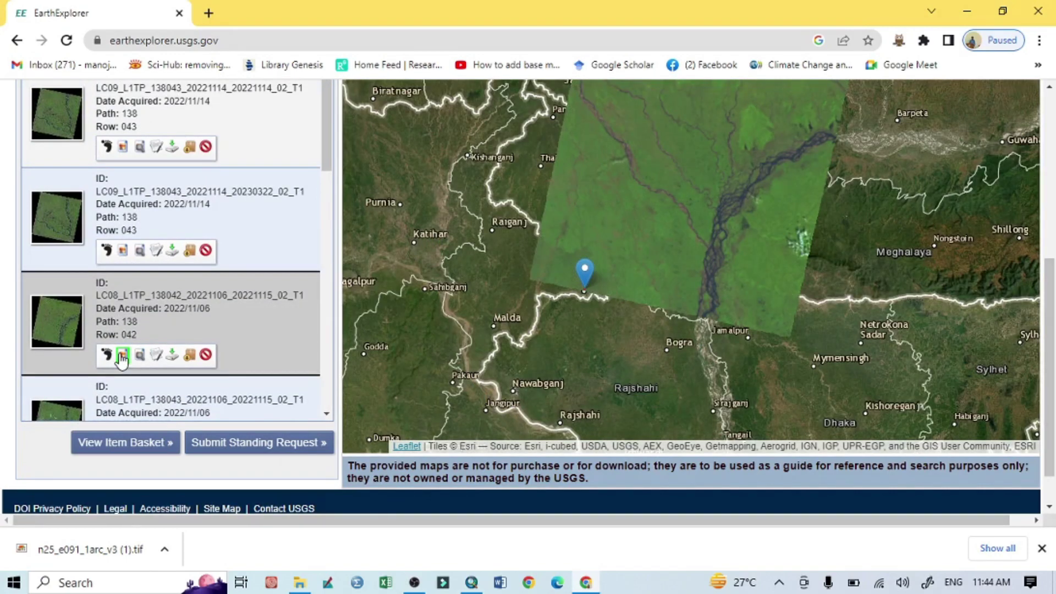
scroll(728, 229, "up", 2)
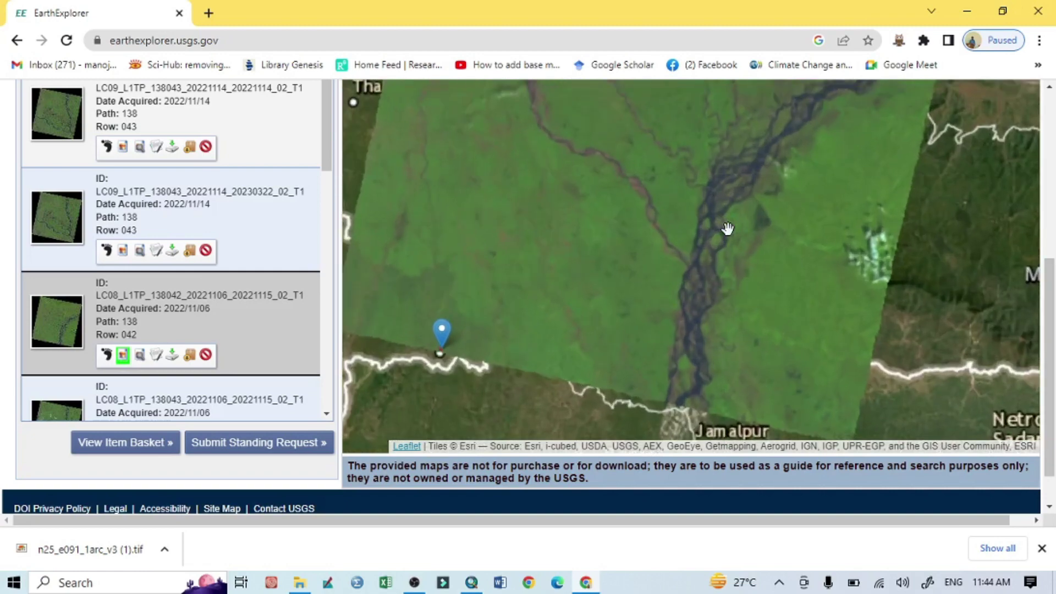
scroll(722, 292, "up", 1)
scroll(721, 293, "down", 1)
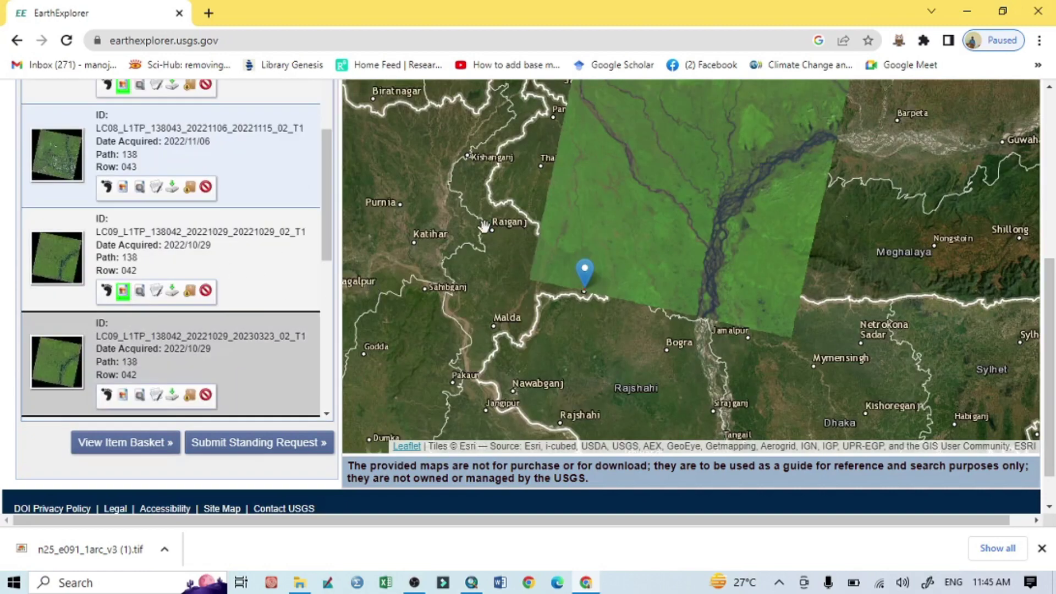
left_click_drag(734, 303, 730, 316)
scroll(730, 316, "up", 1)
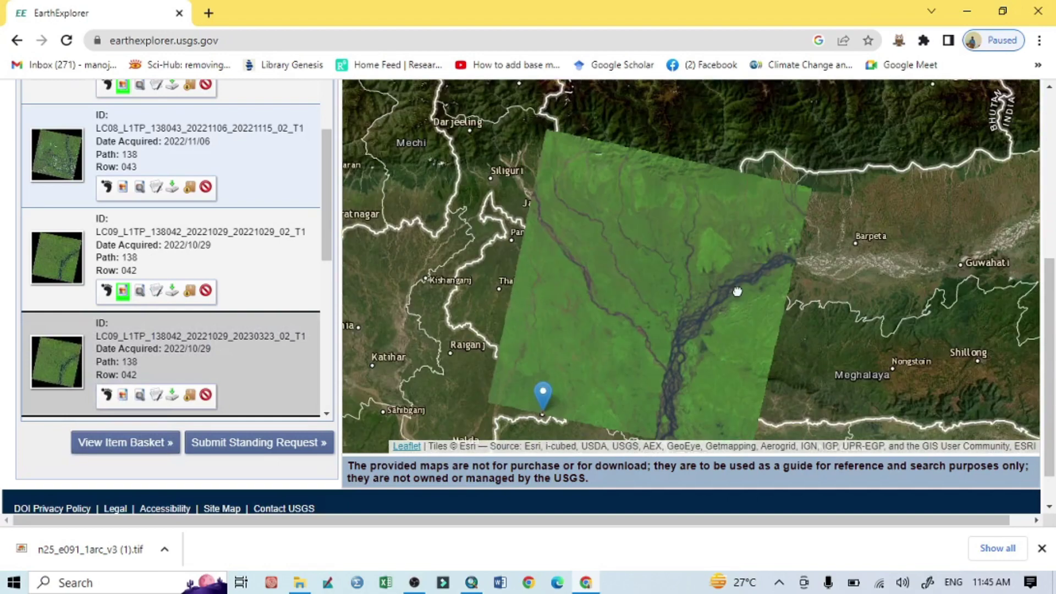
scroll(737, 290, "down", 1)
scroll(649, 261, "up", 2)
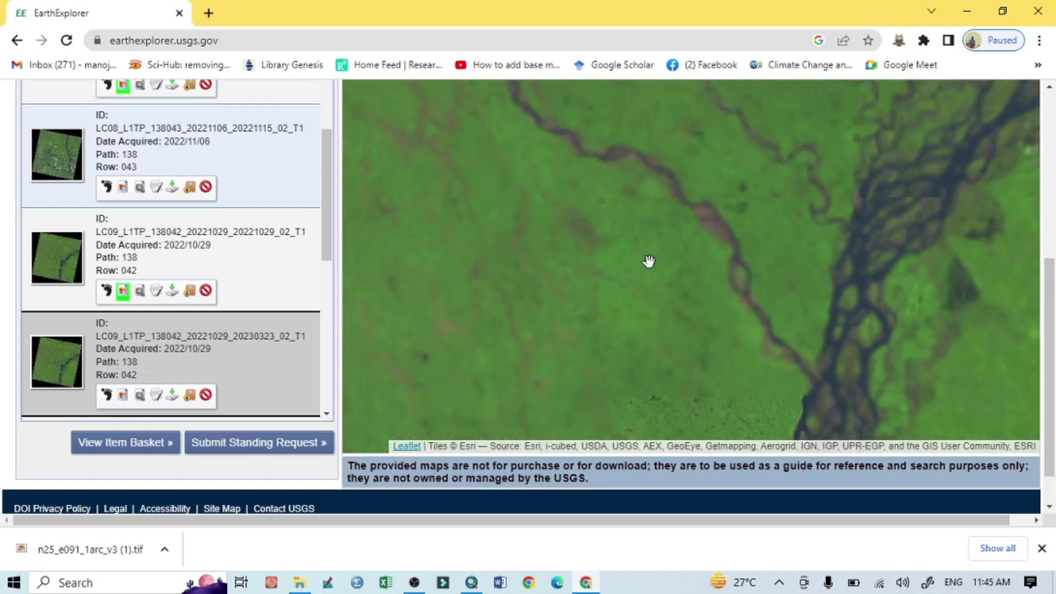
scroll(602, 244, "down", 2)
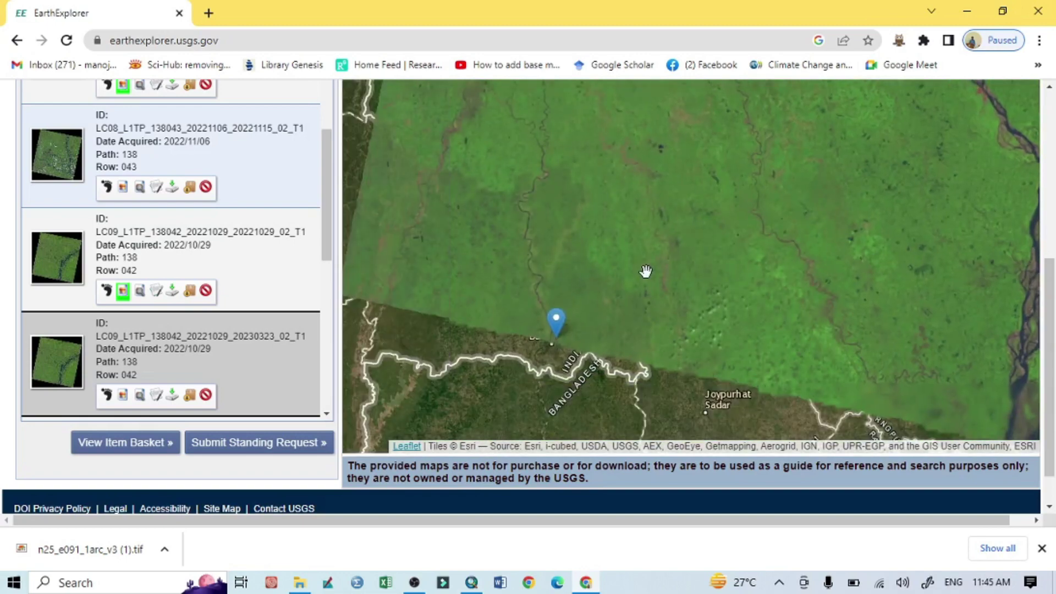
scroll(738, 322, "up", 2)
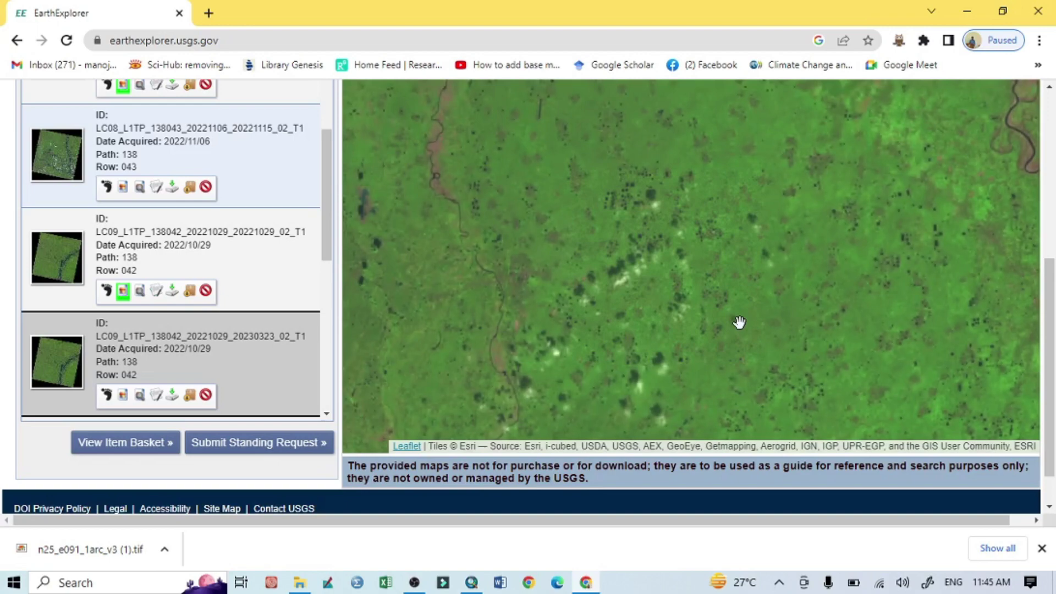
scroll(551, 316, "down", 2)
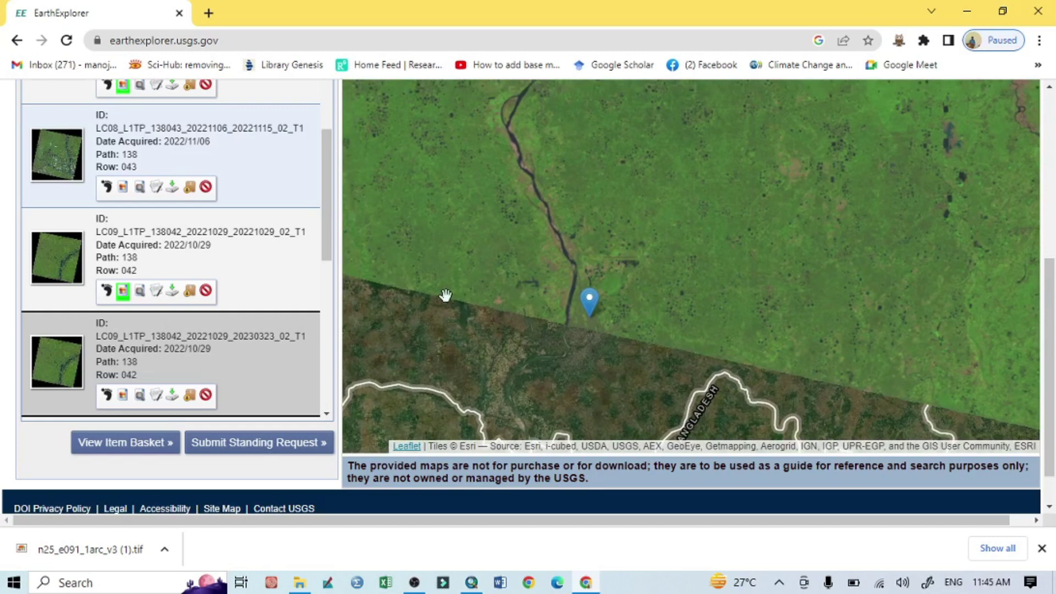
left_click(172, 292)
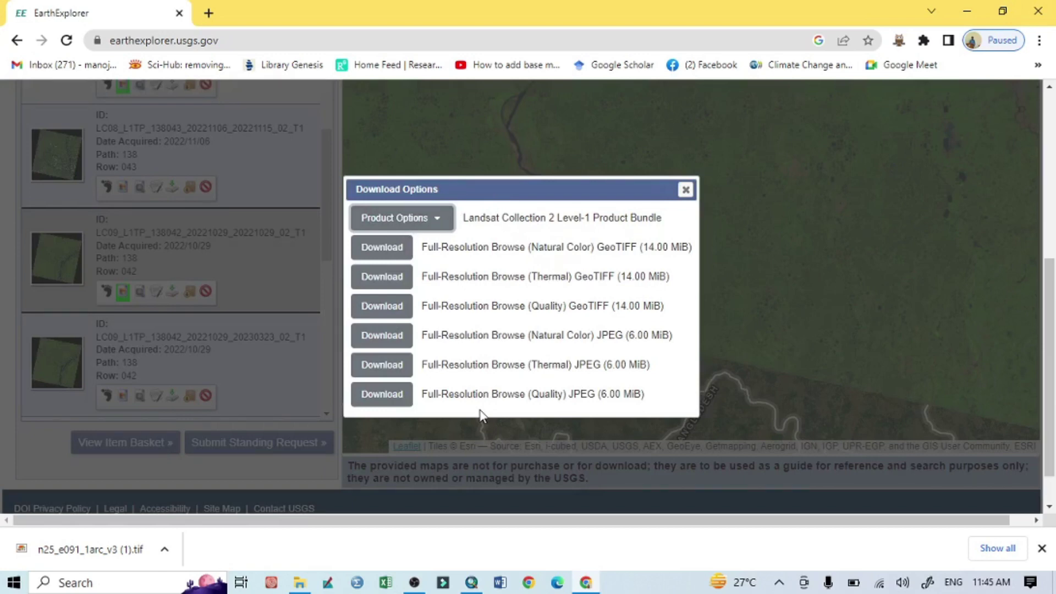
Step: Show the individual band files for the 2022/10/29 LC09 Level-1 Product Bundle
scroll(480, 416, "down", 1)
left_click(412, 171)
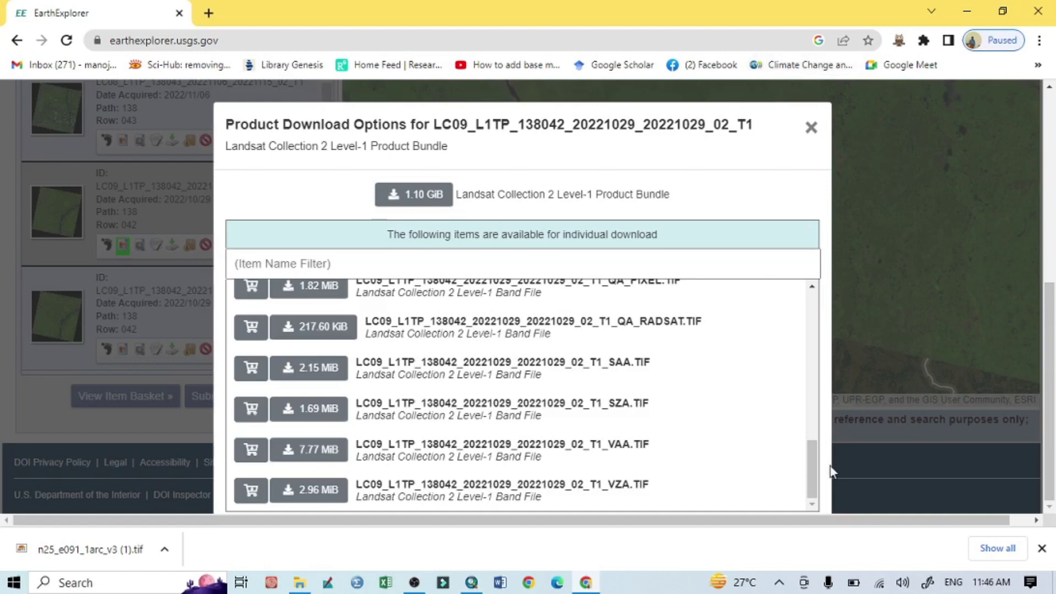
Step: Download the 1.10 GiB LC09_L1TP_138042_20221029 Level-1 bundle to drive E:
left_click_drag(814, 471, 812, 365)
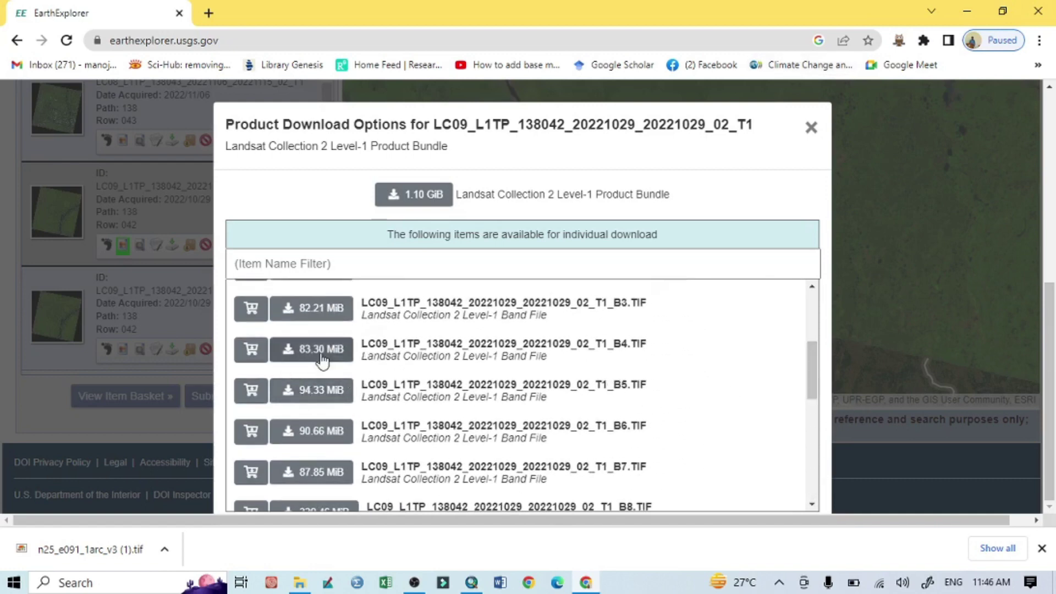
left_click(420, 198)
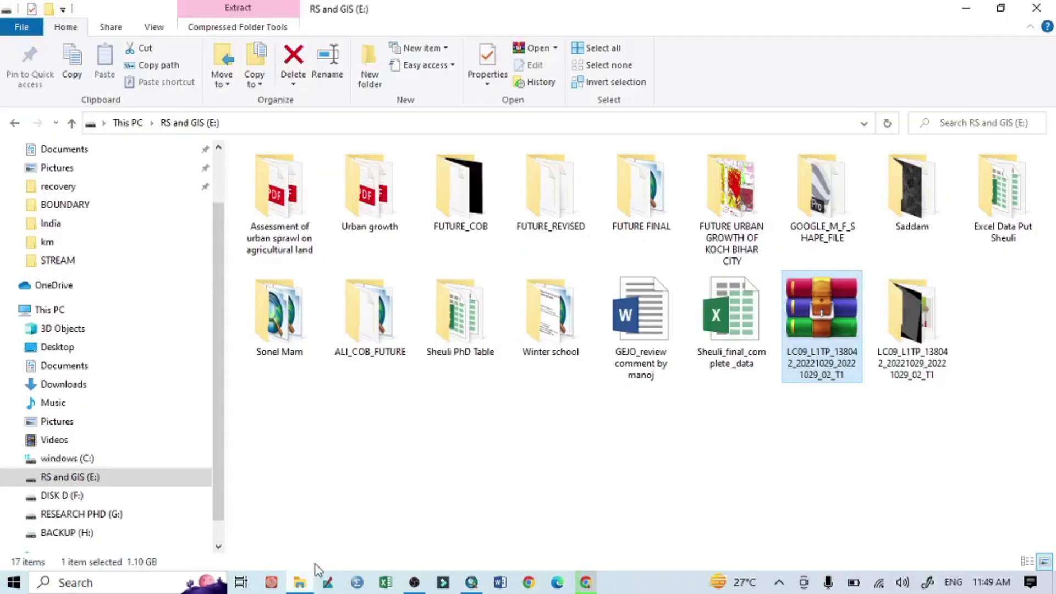
right_click(828, 344)
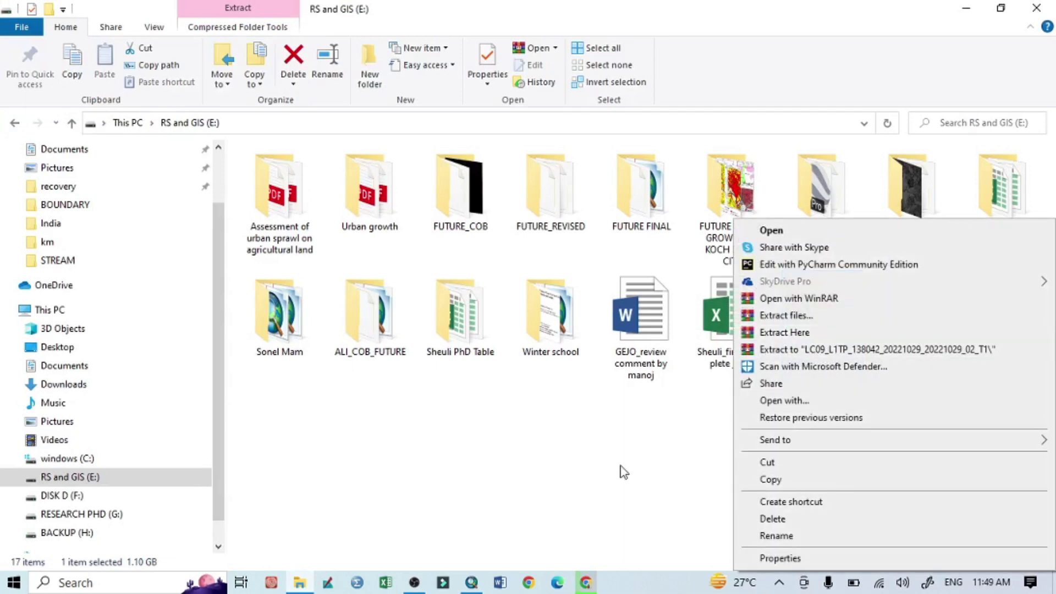
Step: Extract the archive into the LC09_L1TP_138042_20221029_20221029_02_T1 folder, open it, then return to ArcMap
left_click(814, 351)
double_click(914, 352)
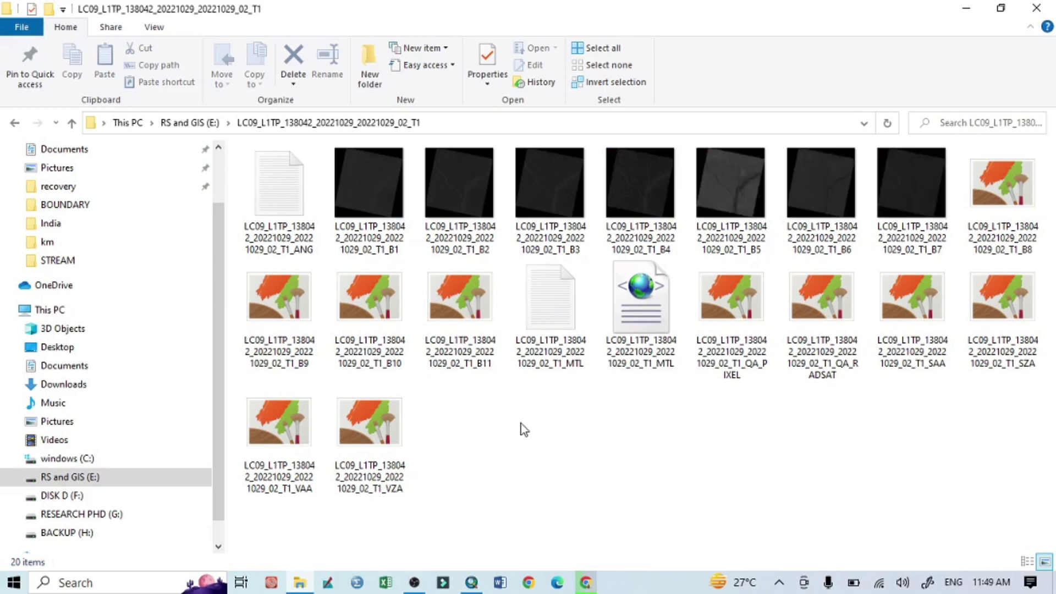
left_click(471, 584)
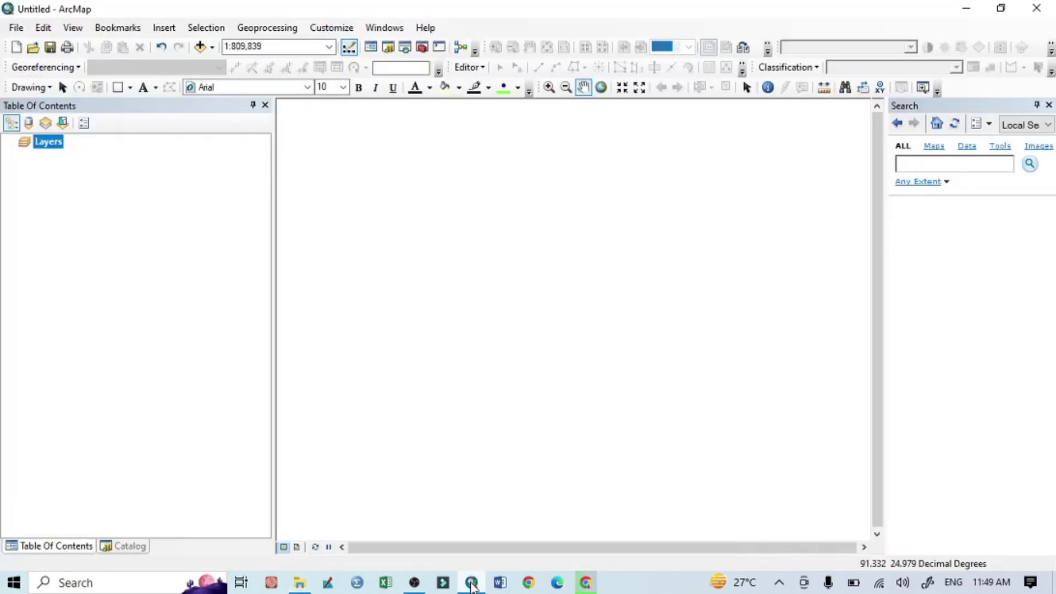
left_click(132, 544)
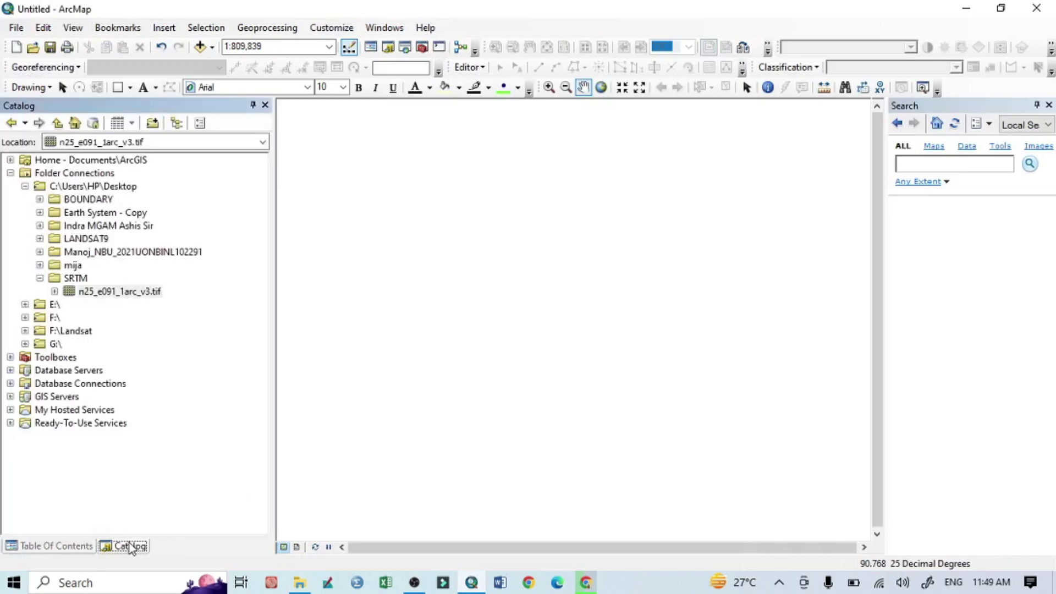
Step: Collapse SRTM, refresh the E:\ drive, and expand the LC09_L1TP folder in the Catalog
left_click(40, 278)
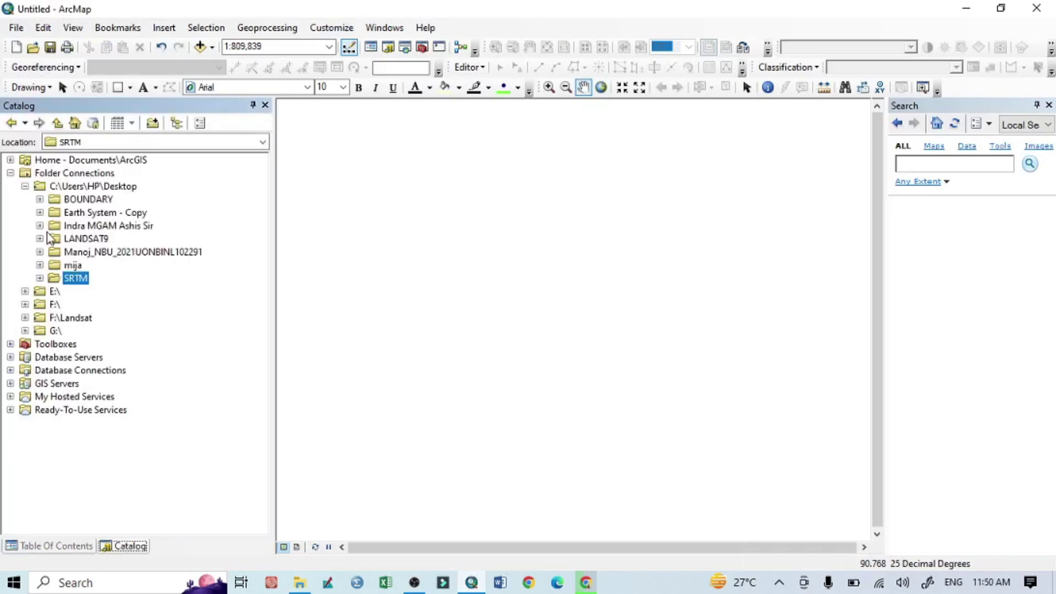
left_click(25, 291)
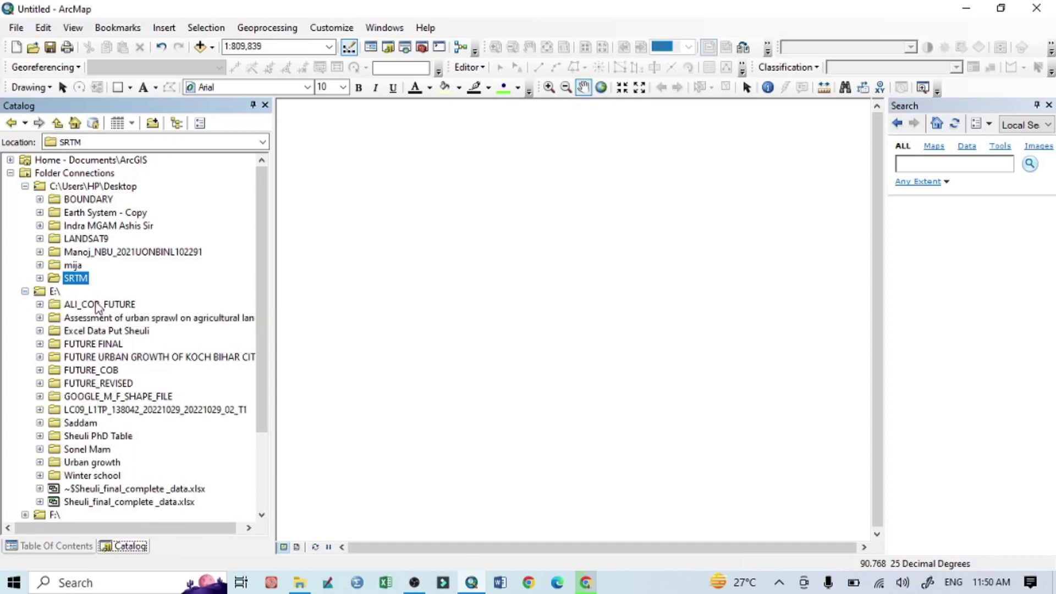
right_click(55, 292)
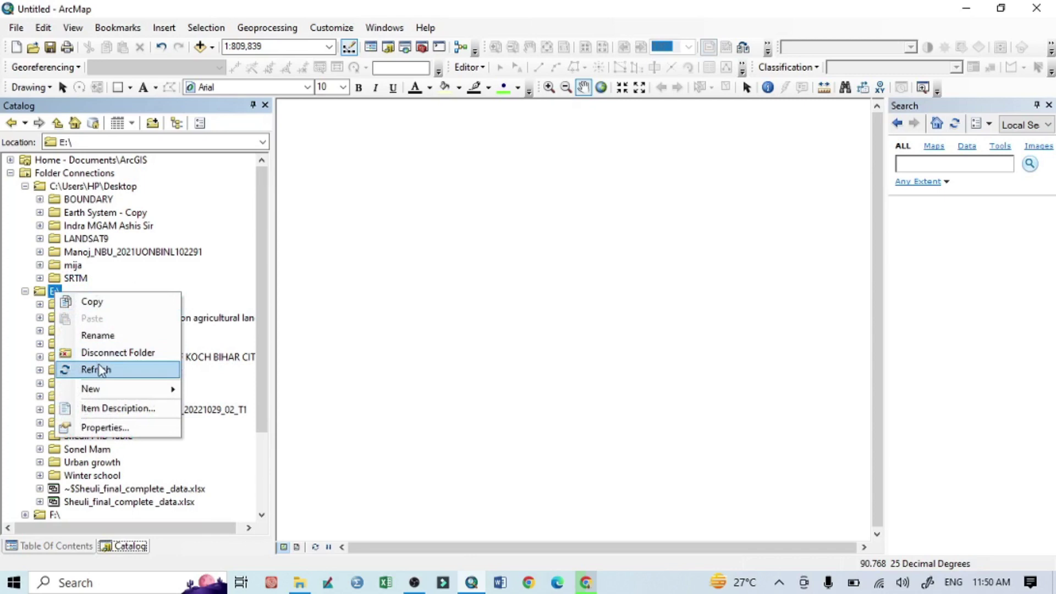
left_click(100, 370)
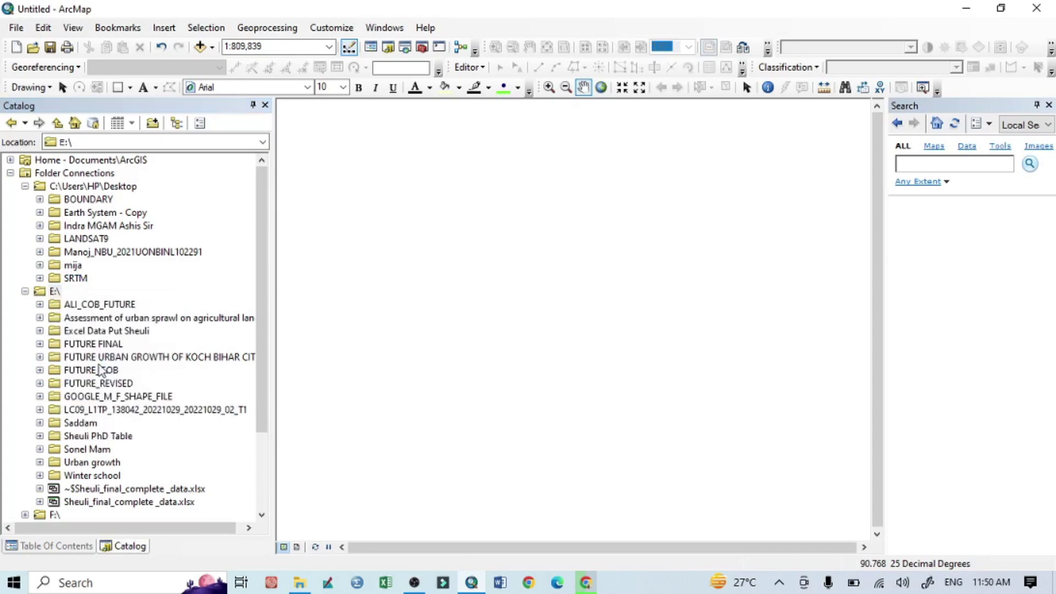
left_click(39, 410)
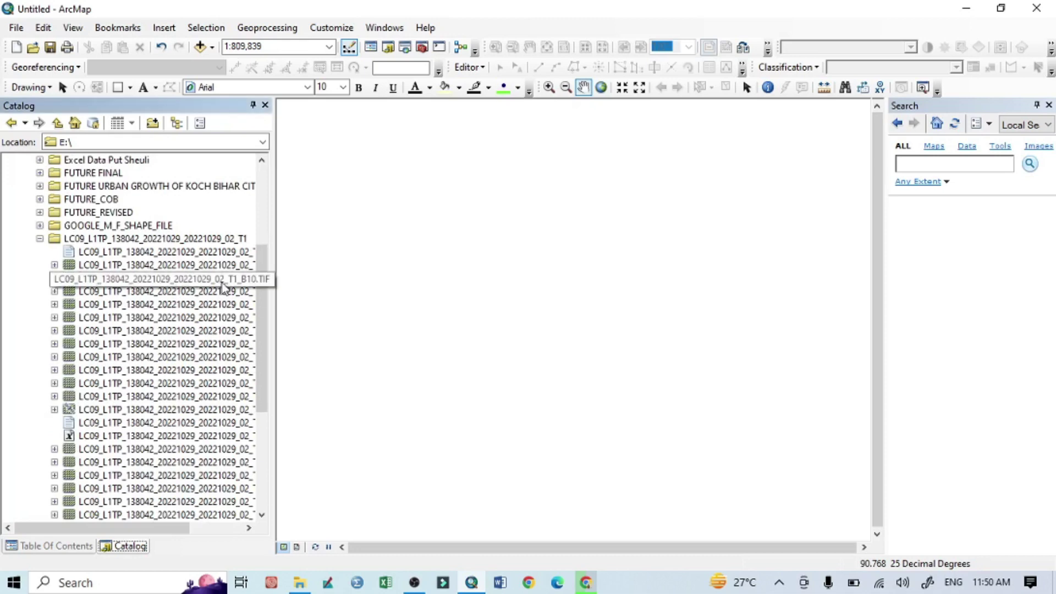
Step: Widen the Catalog pane to show full band file names, selecting B1.TIF and B2.TIF
left_click_drag(276, 224, 386, 230)
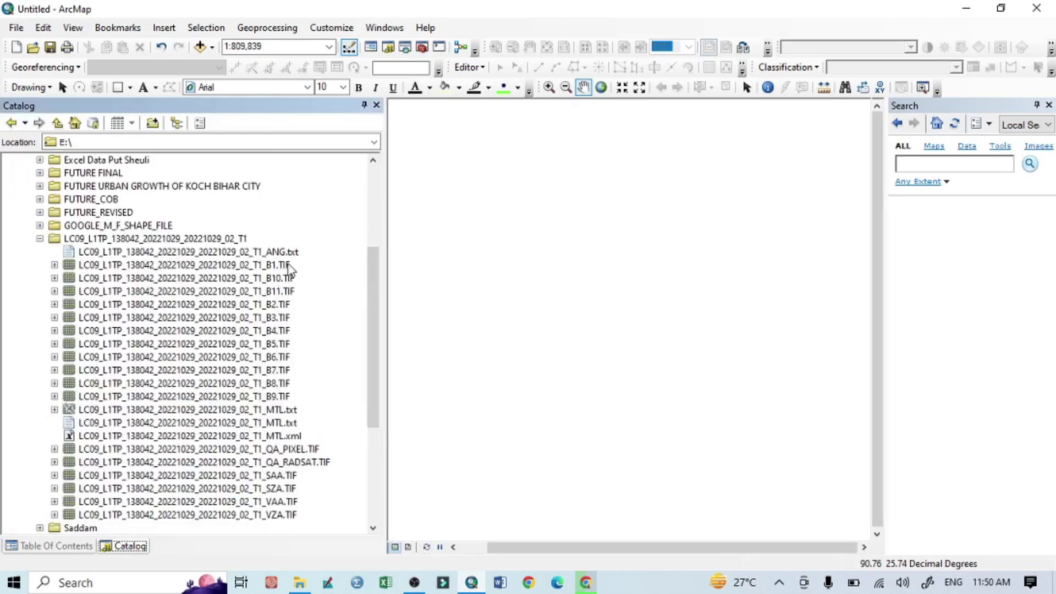
left_click(287, 265)
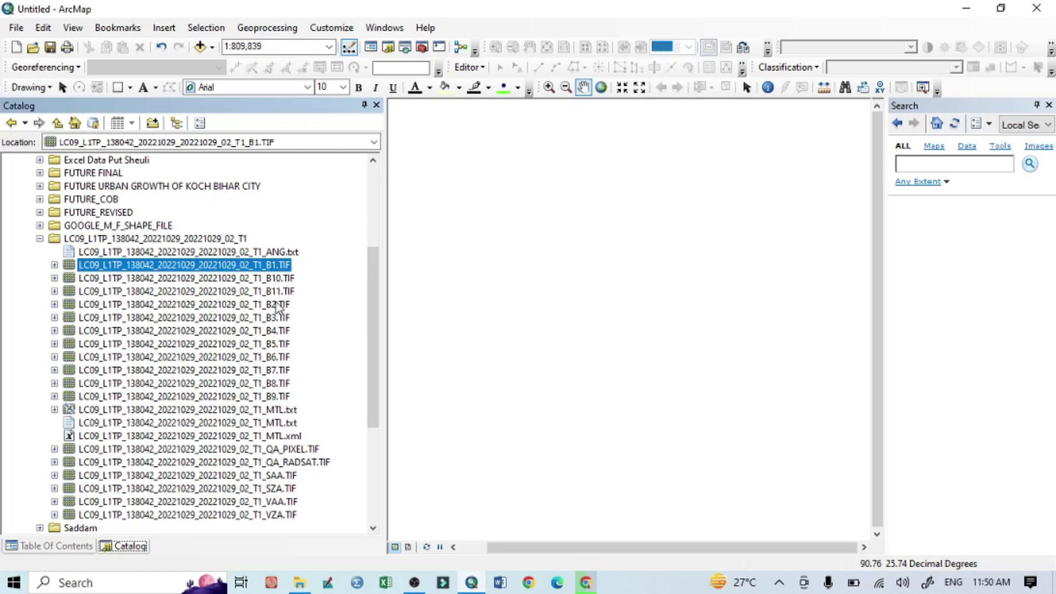
left_click(278, 305)
Step: Add the B1.TIF and B2.TIF band rasters to the map as layers
left_click(278, 266)
left_click(280, 306)
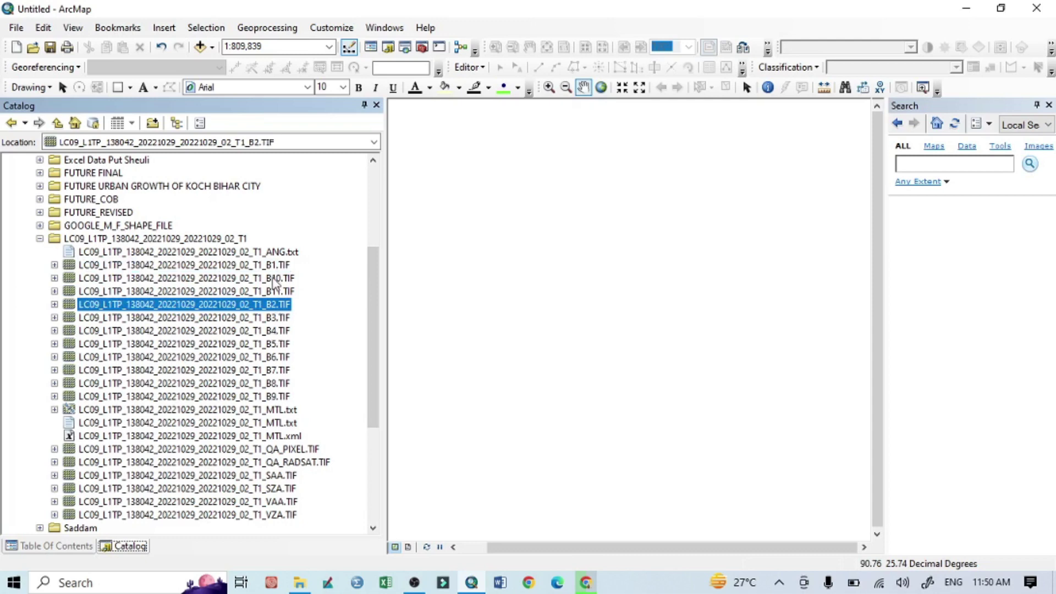
left_click(261, 267)
left_click_drag(261, 267, 638, 278)
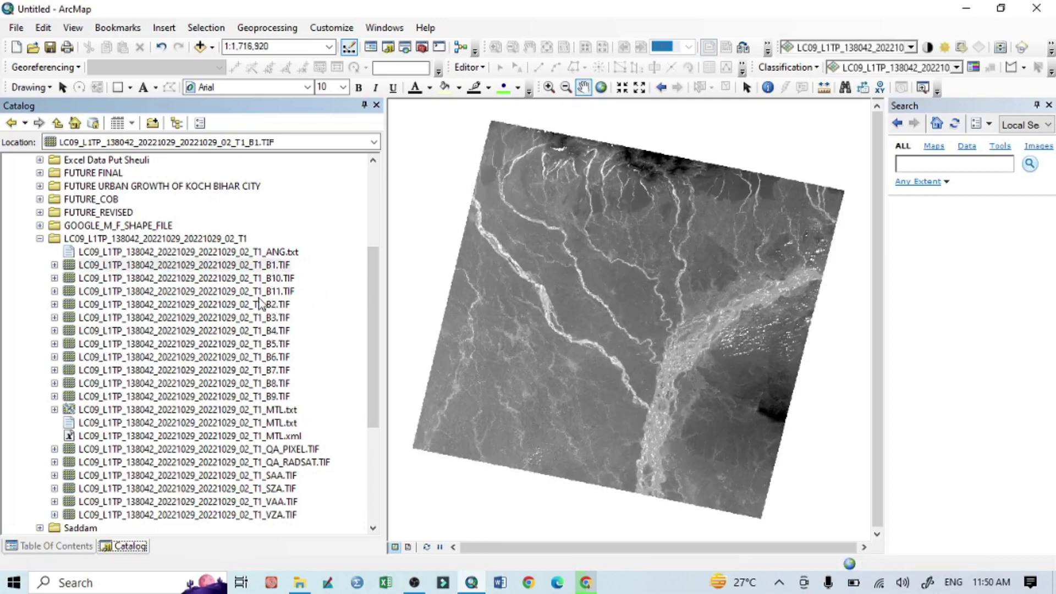
left_click(242, 306)
left_click_drag(242, 306, 609, 279)
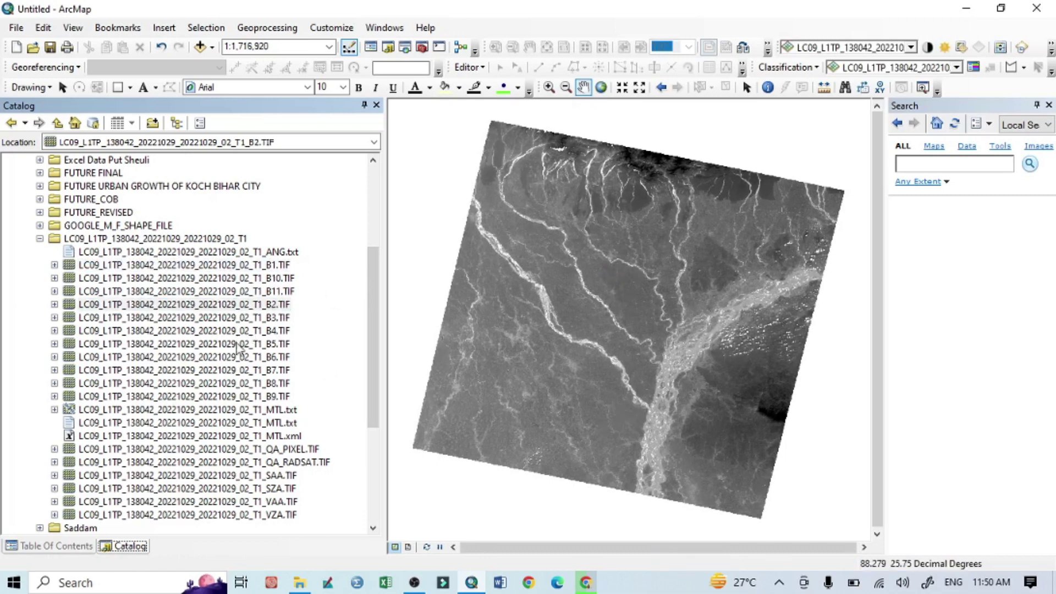
Step: Add B3.TIF and B4.TIF to the map, dismissing the properties dialog that appears
left_click(247, 318)
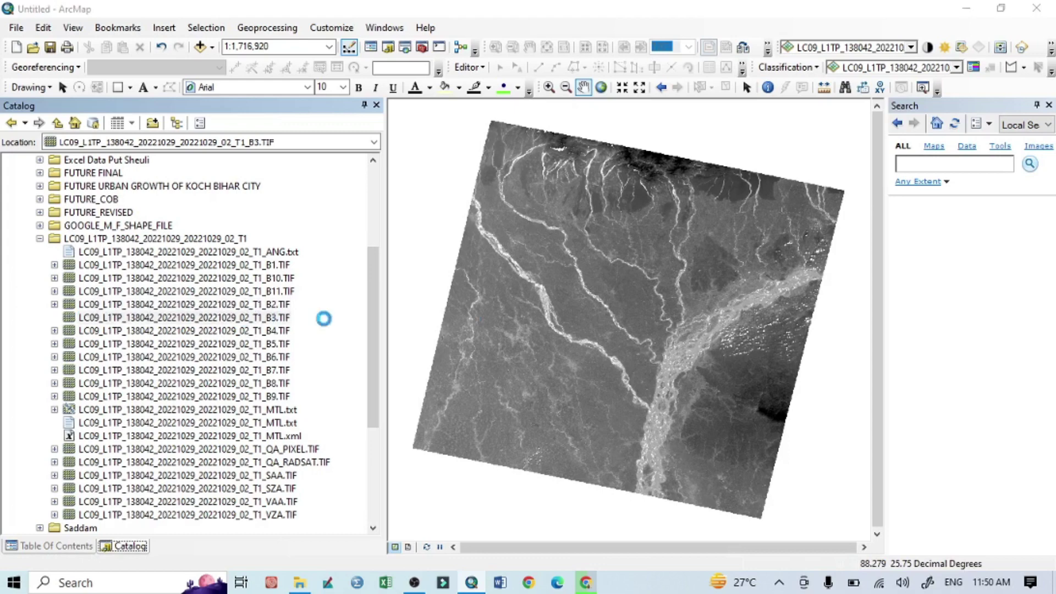
left_click(630, 443)
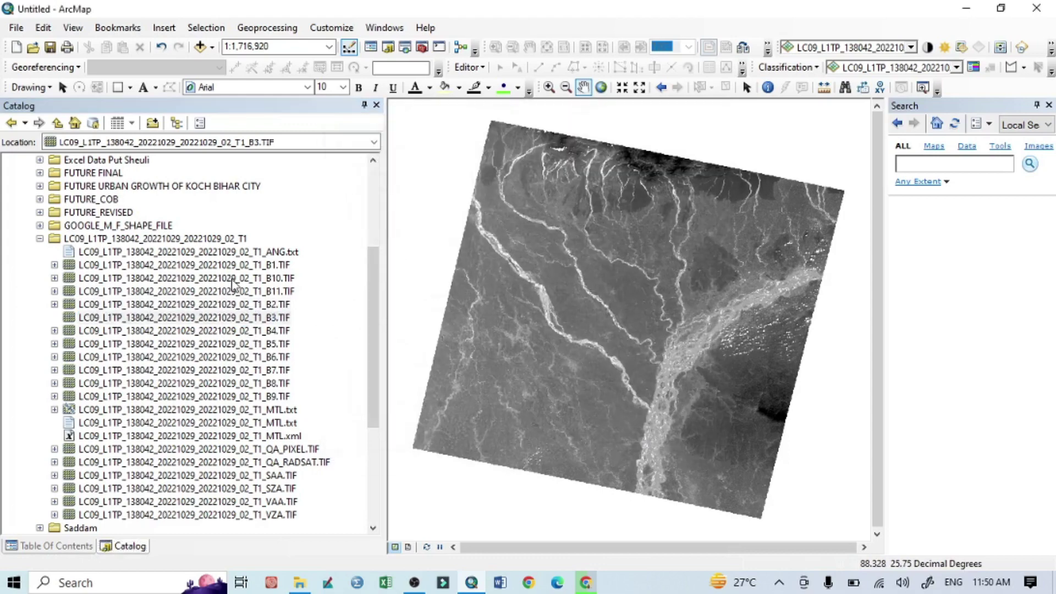
left_click_drag(225, 318, 513, 316)
left_click(250, 330)
left_click_drag(250, 330, 564, 339)
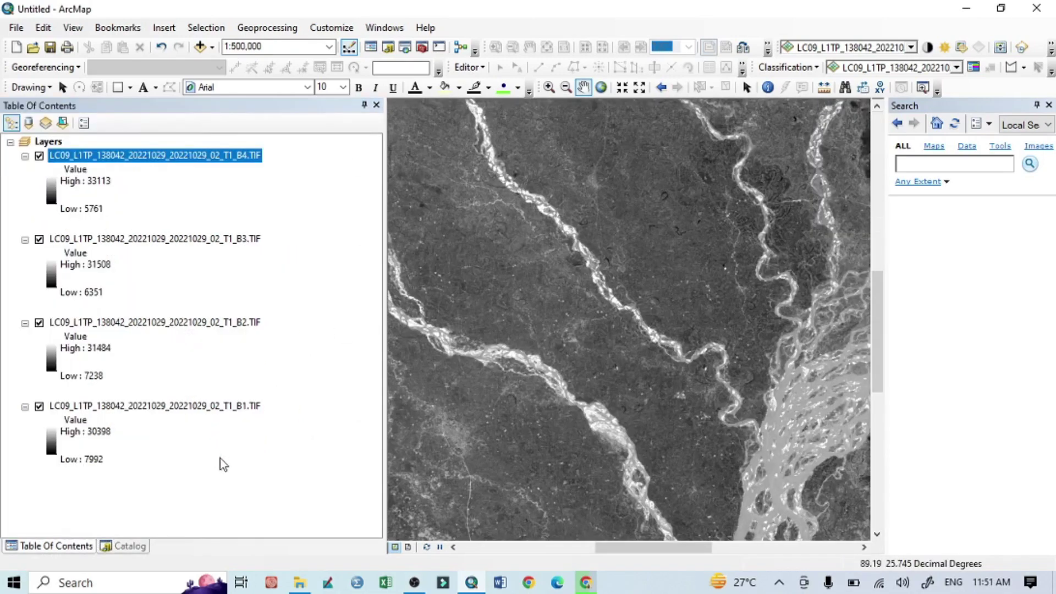
left_click(220, 458)
scroll(594, 330, "up", 3)
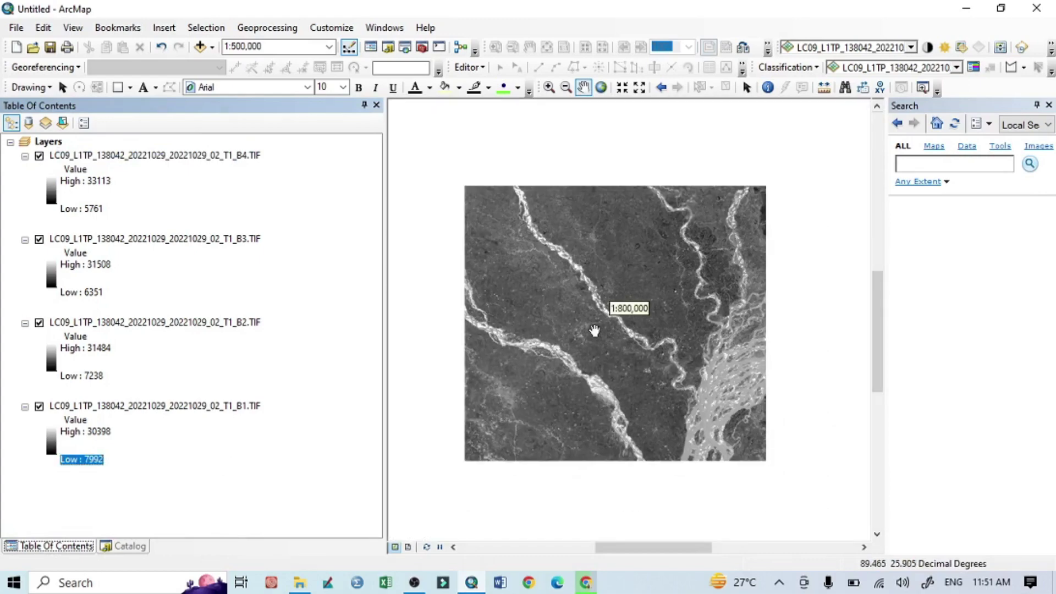
scroll(595, 330, "up", 2)
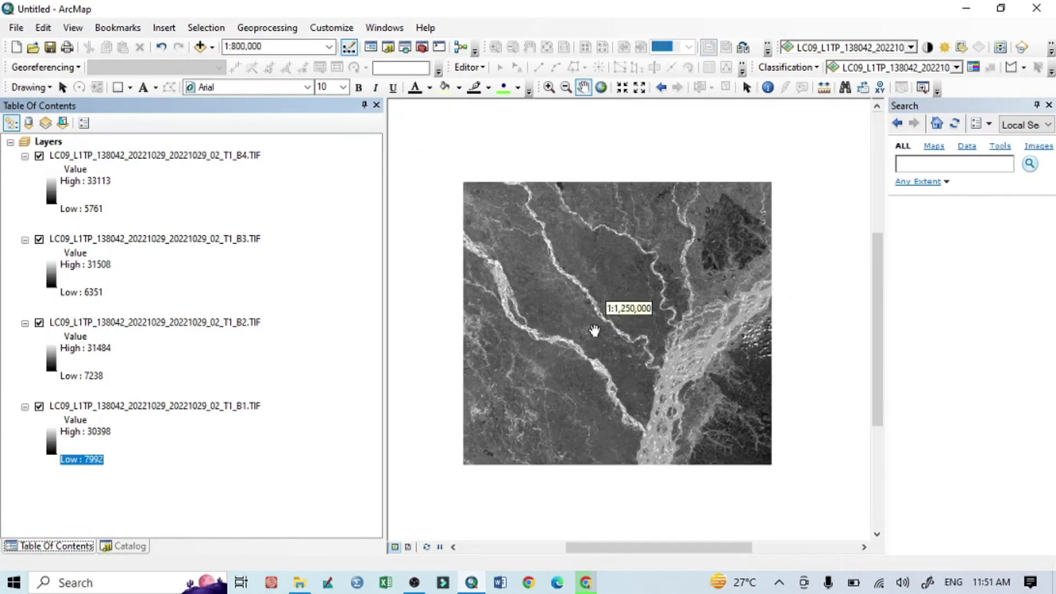